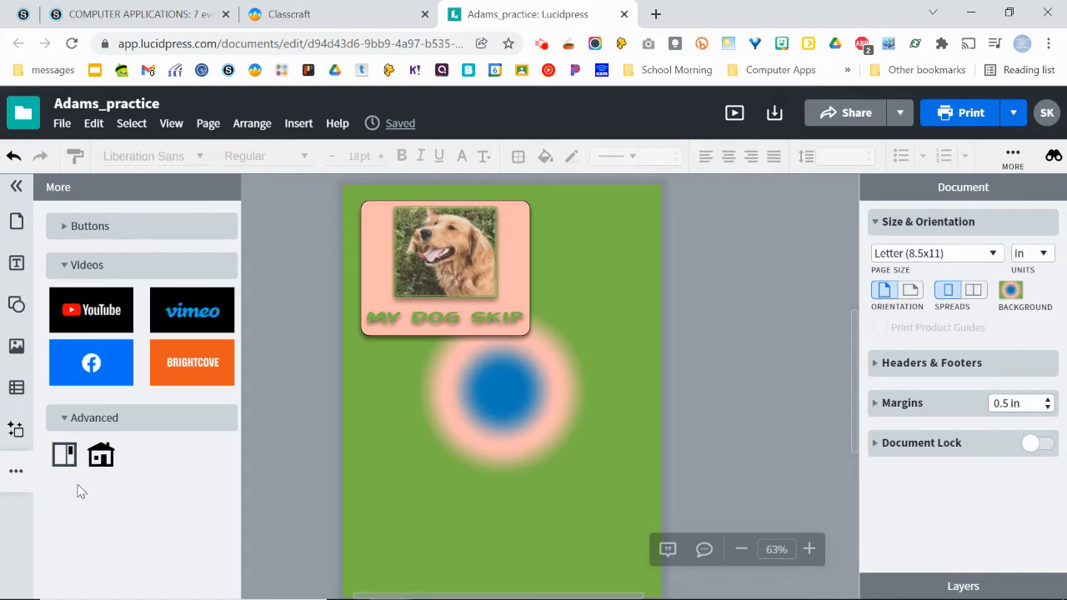
- Expand only the Buttons collection of the extra content library and choose the outlined square button style
{"action": "left_click", "coordinate": [68, 426]}
{"action": "left_click", "coordinate": [63, 268]}
{"action": "left_click", "coordinate": [55, 225]}
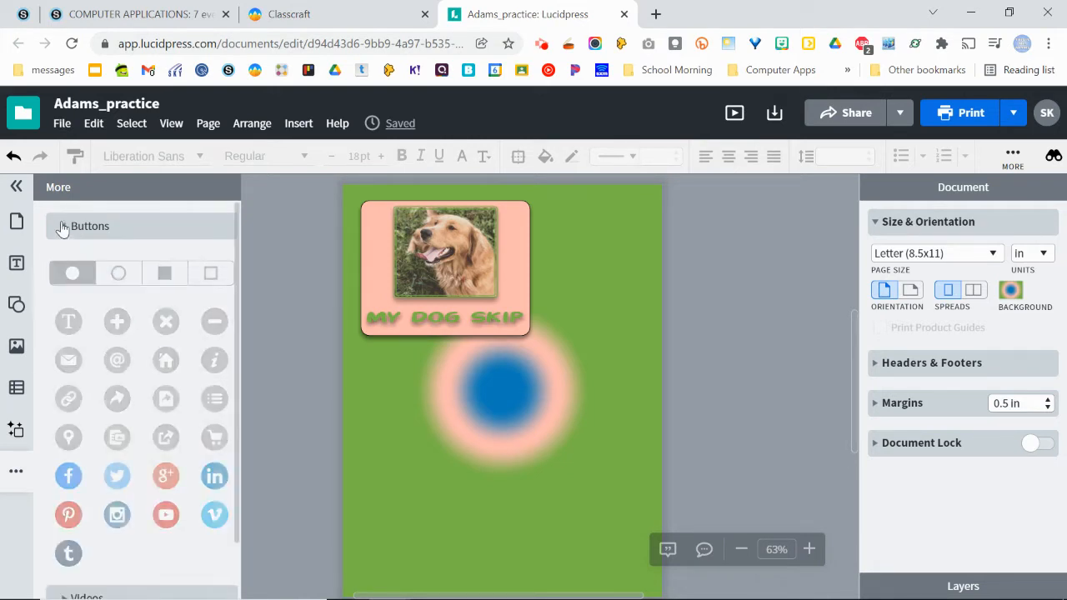
{"action": "left_click_drag", "start_coordinate": [238, 310], "coordinate": [238, 354]}
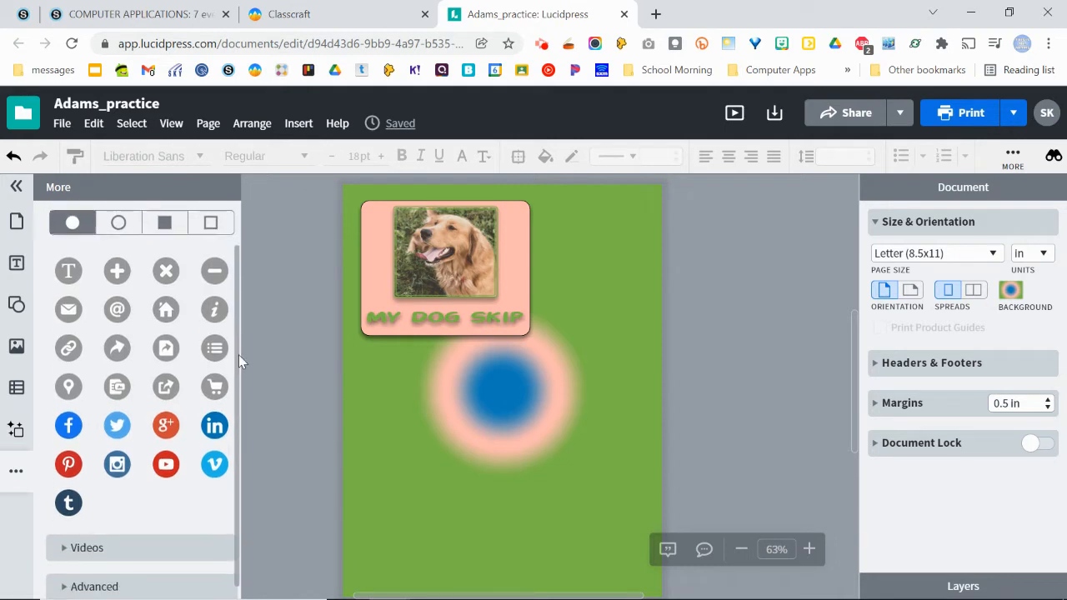
{"action": "left_click", "coordinate": [118, 222]}
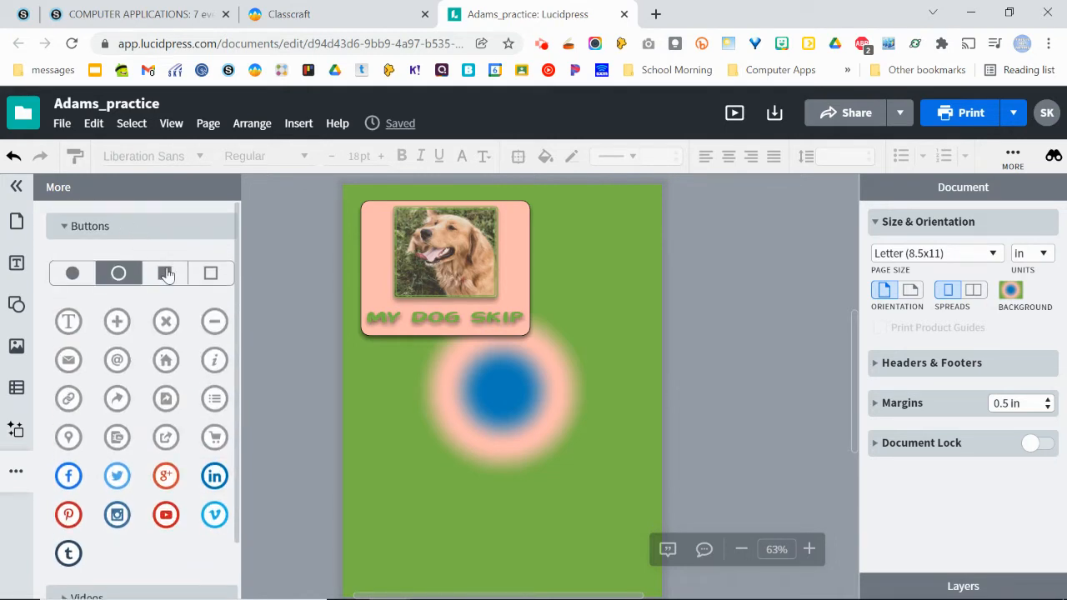
{"action": "left_click", "coordinate": [210, 275]}
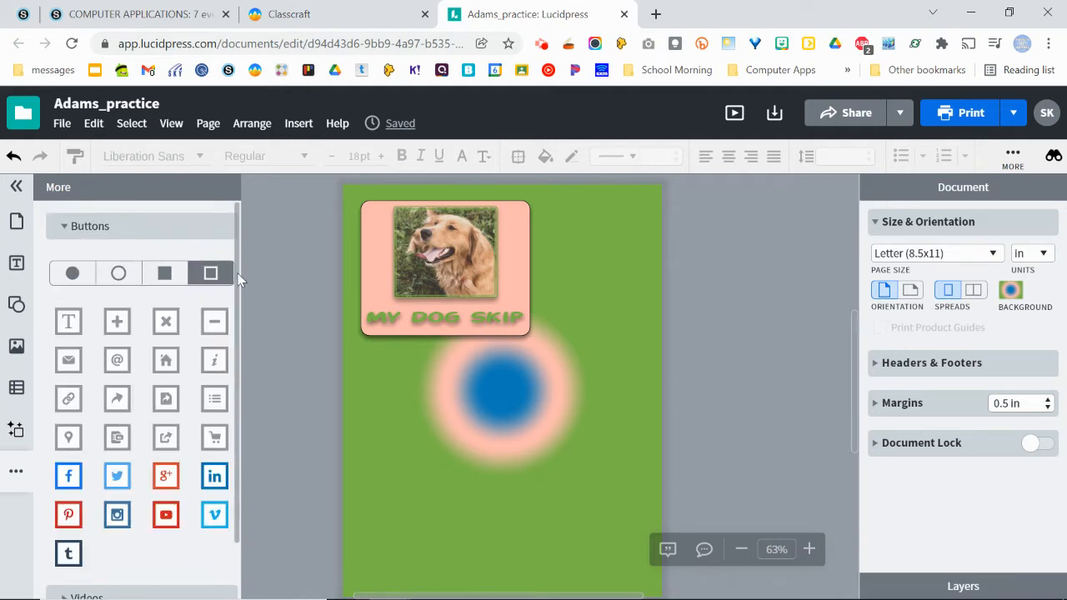
{"action": "left_click_drag", "start_coordinate": [240, 281], "coordinate": [240, 326]}
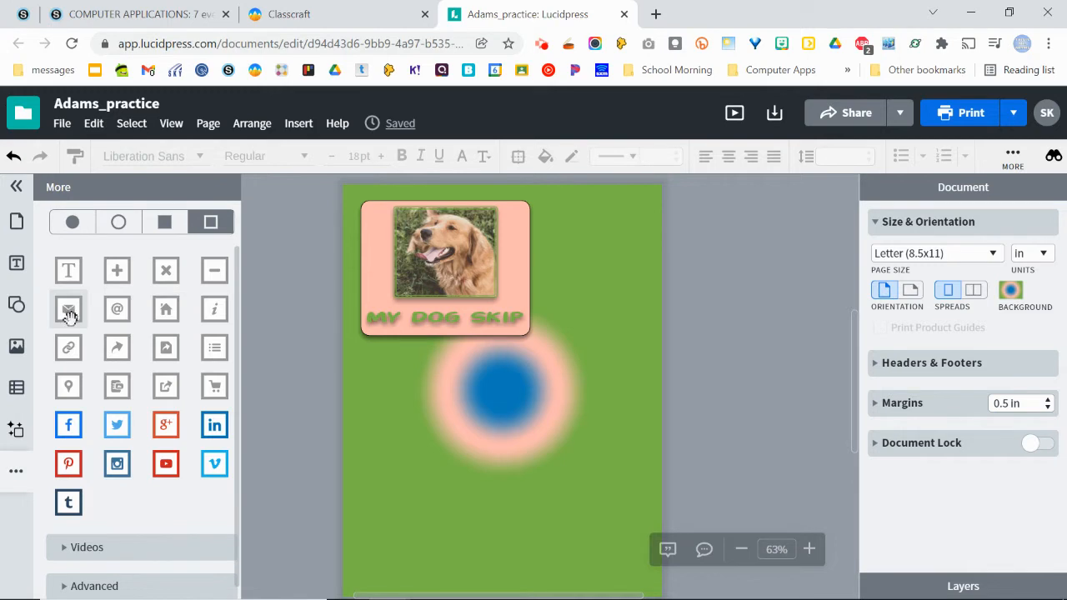
- Place an outlined square email button on the green background beside the My Dog Skip card
{"action": "left_click_drag", "start_coordinate": [70, 312], "coordinate": [586, 330]}
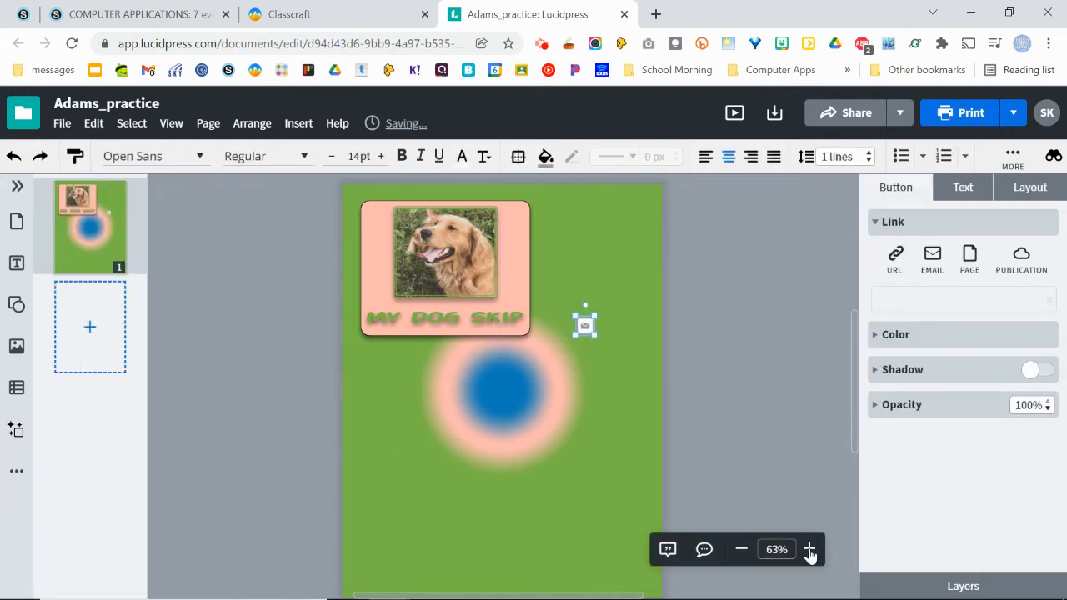
{"action": "left_click", "coordinate": [810, 550]}
{"action": "left_click", "coordinate": [810, 551]}
{"action": "left_click", "coordinate": [709, 287]}
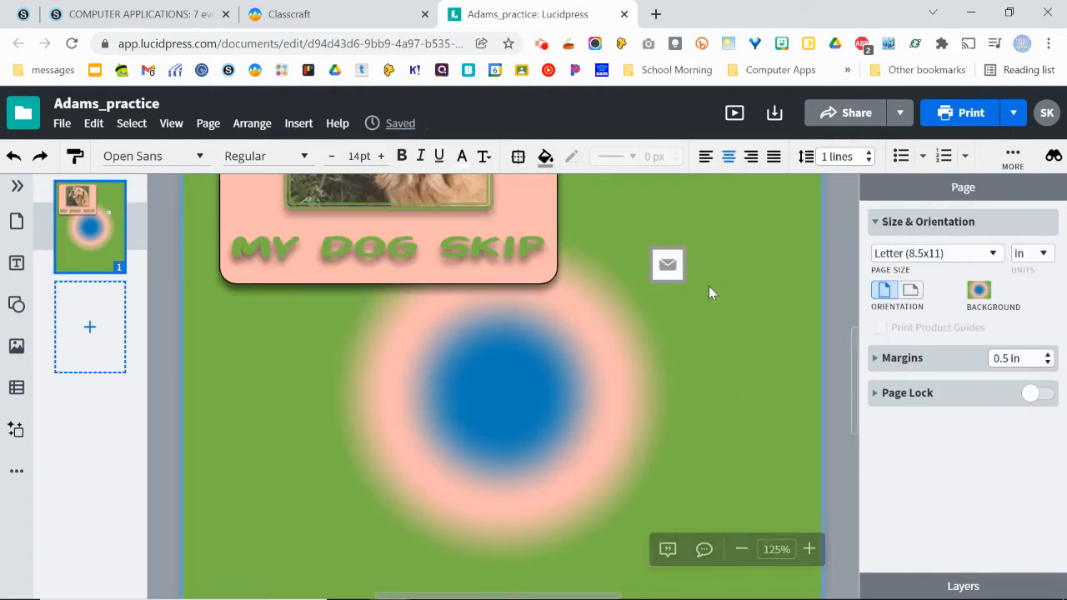
{"action": "left_click", "coordinate": [668, 267]}
{"action": "left_click_drag", "start_coordinate": [669, 267], "coordinate": [664, 291]}
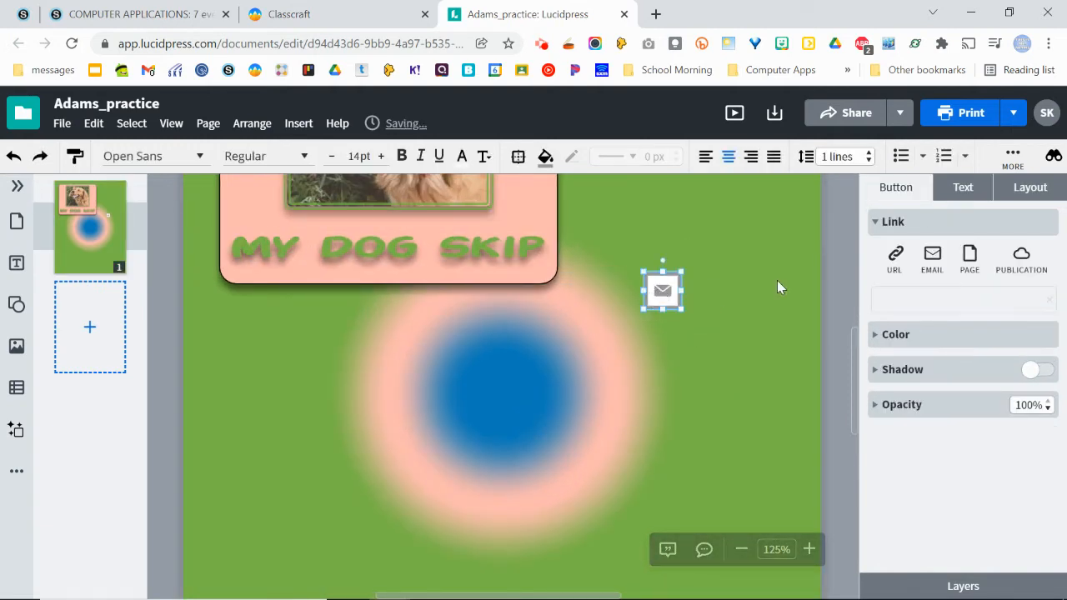
- Set the email button's primary color to the document's pink and its secondary color to the document's green
{"action": "left_click", "coordinate": [1016, 197]}
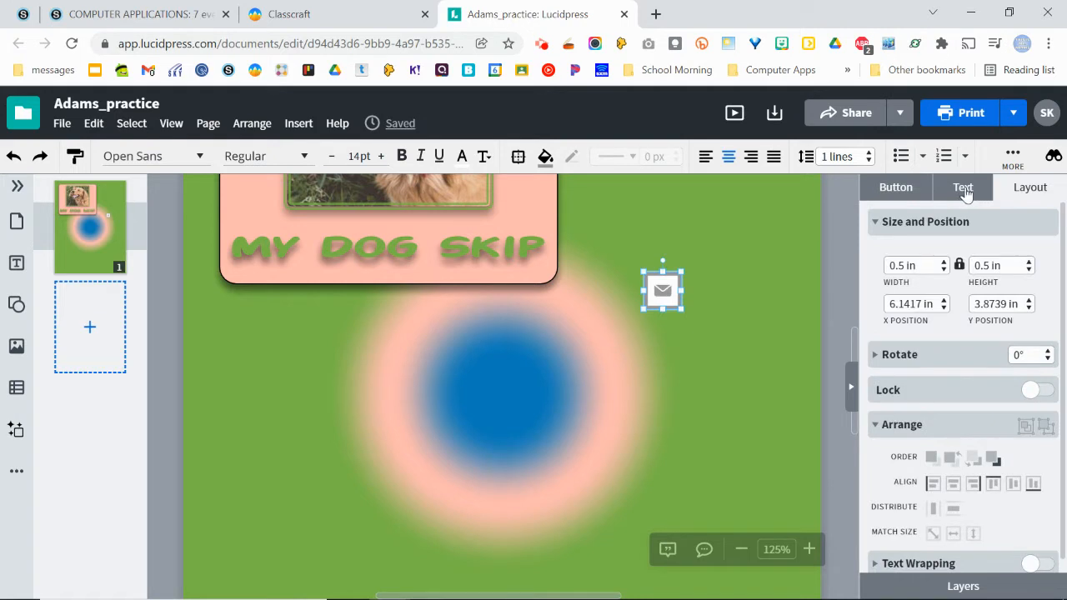
{"action": "left_click", "coordinate": [968, 195]}
{"action": "left_click", "coordinate": [894, 198]}
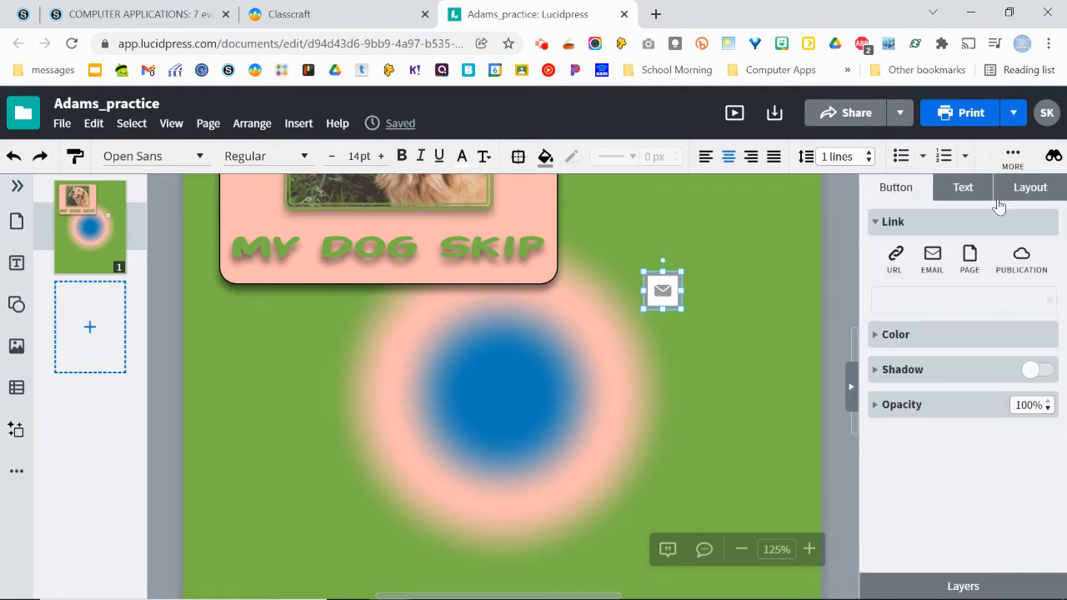
{"action": "left_click", "coordinate": [880, 333]}
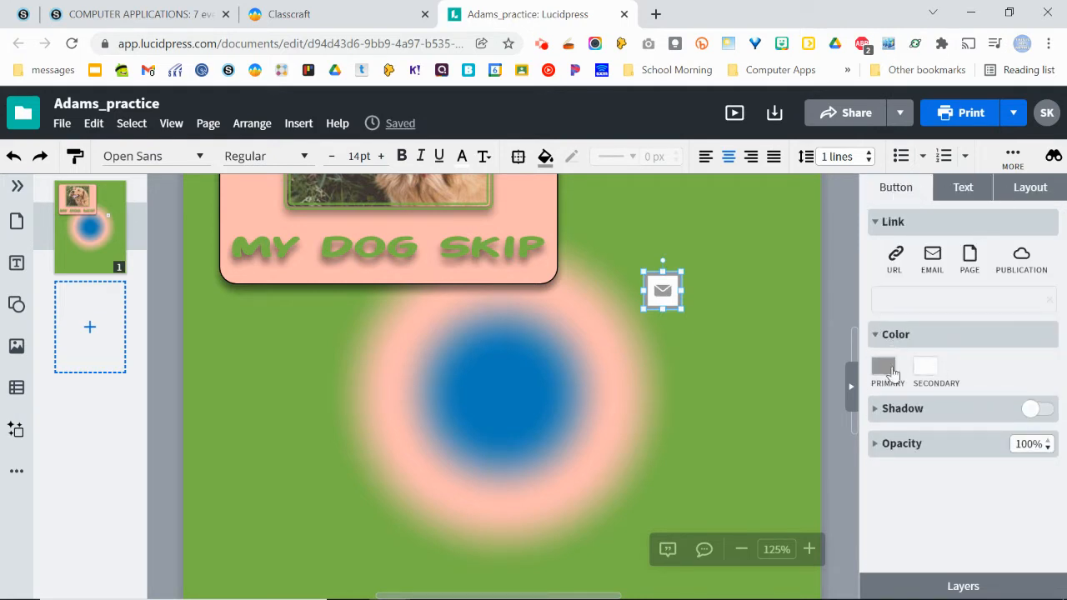
{"action": "left_click", "coordinate": [885, 367]}
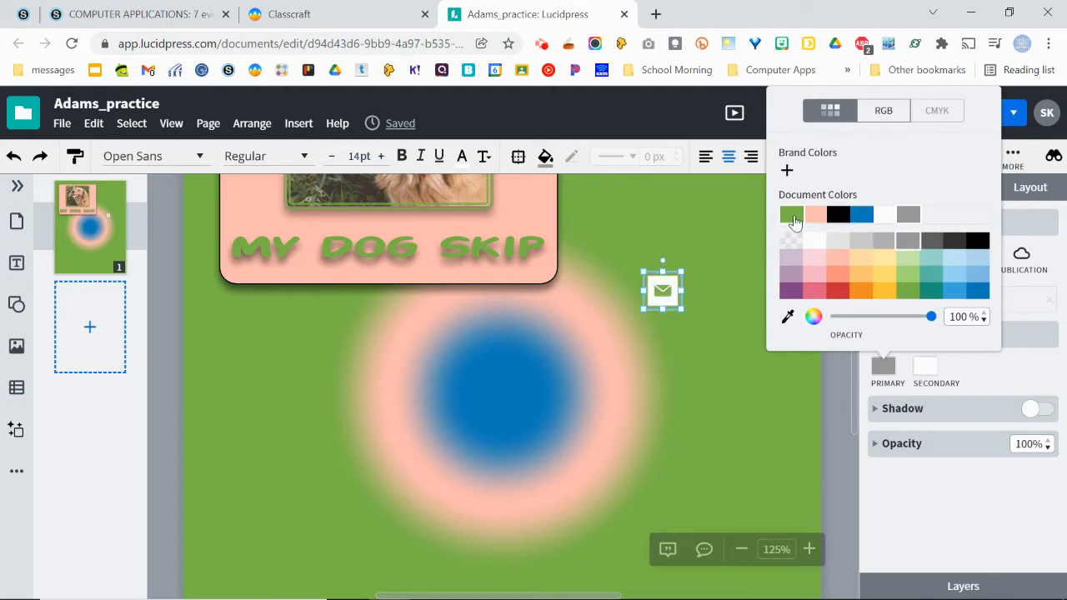
{"action": "left_click", "coordinate": [818, 216]}
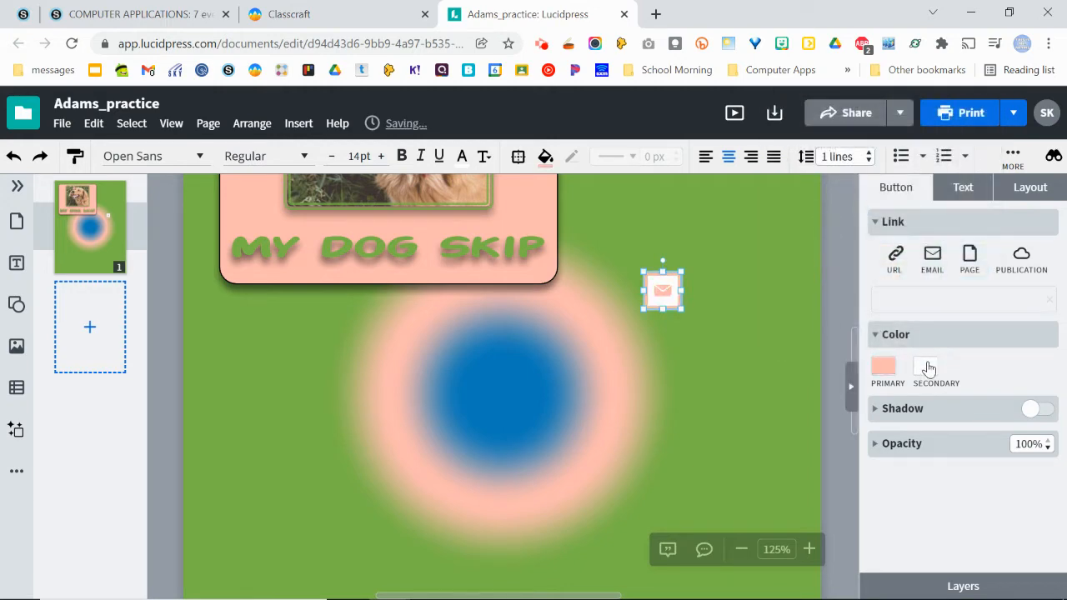
{"action": "left_click", "coordinate": [928, 369]}
{"action": "left_click", "coordinate": [858, 216]}
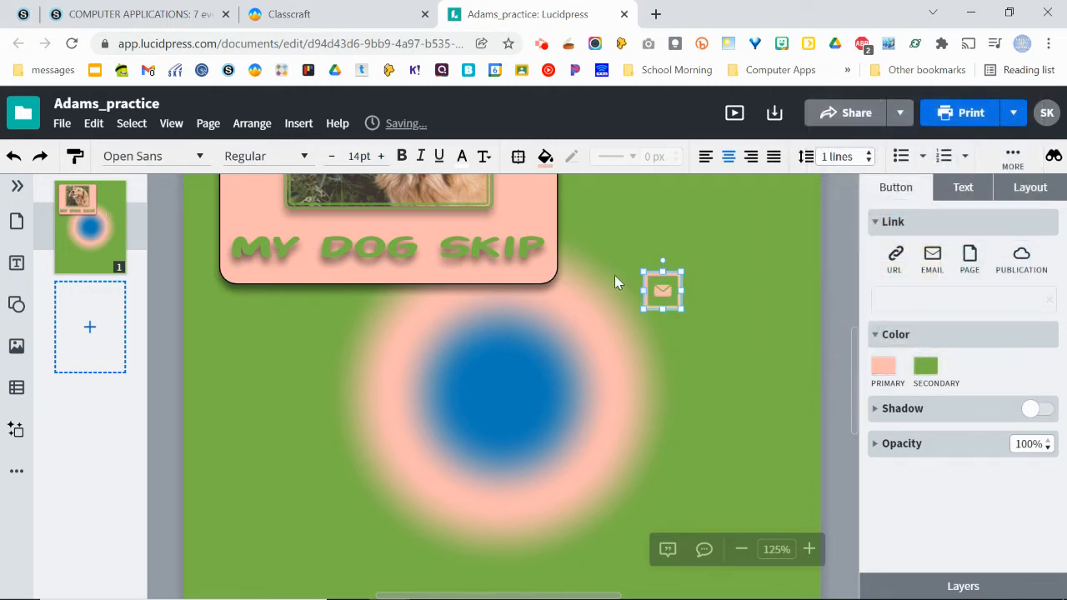
- Move the email button onto the pink card beside the dog photo's lower corner and turn on its shadow
{"action": "left_click", "coordinate": [725, 304]}
{"action": "left_click_drag", "start_coordinate": [663, 290], "coordinate": [525, 245]}
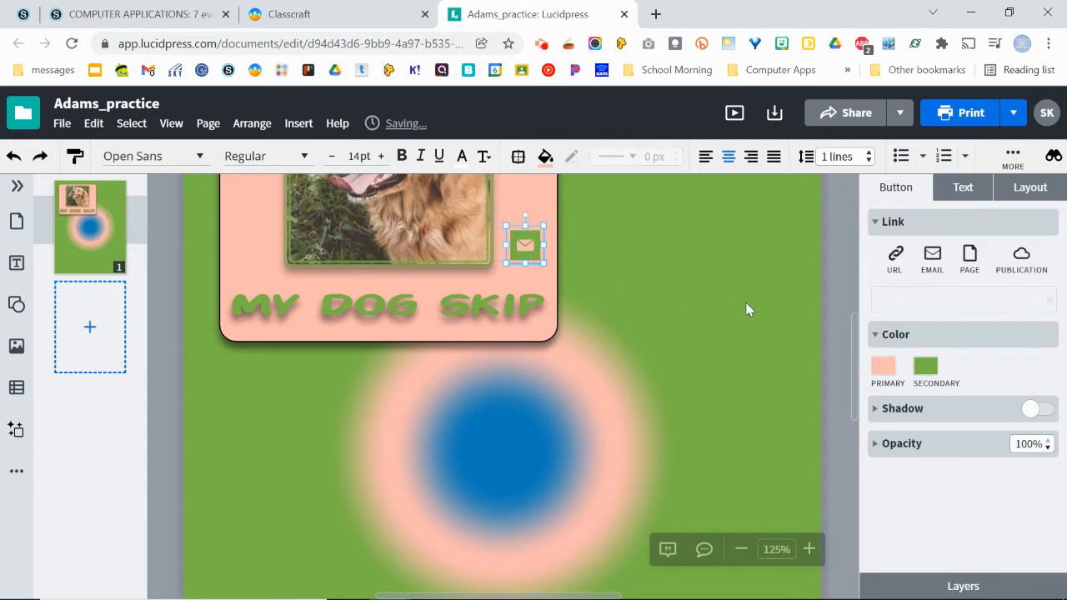
{"action": "left_click", "coordinate": [1034, 408]}
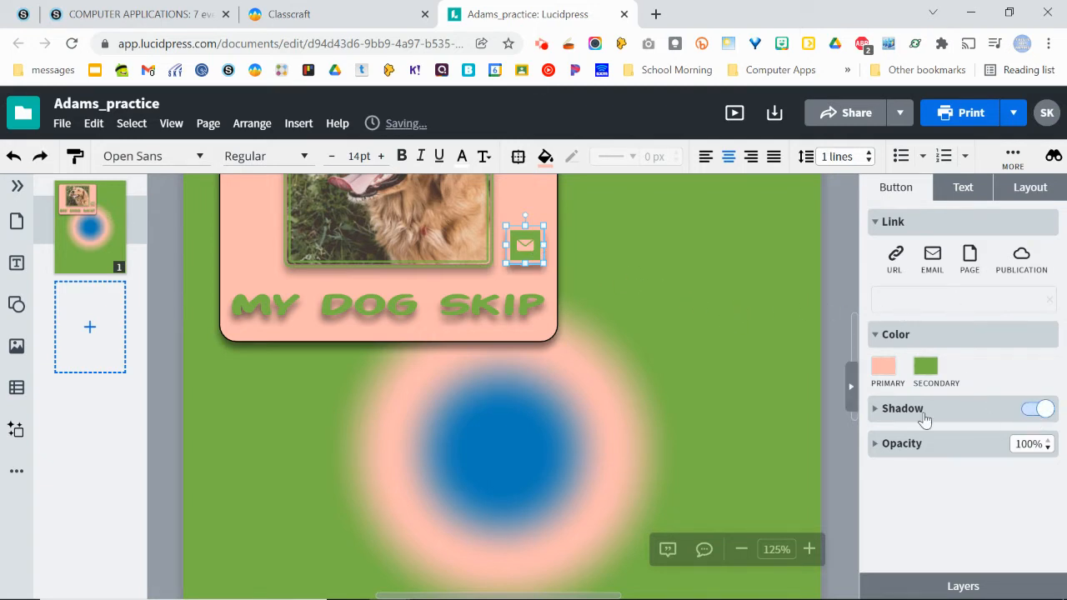
{"action": "left_click", "coordinate": [680, 312]}
{"action": "scroll", "coordinate": [703, 334], "scroll_direction": "up", "scroll_amount": 3}
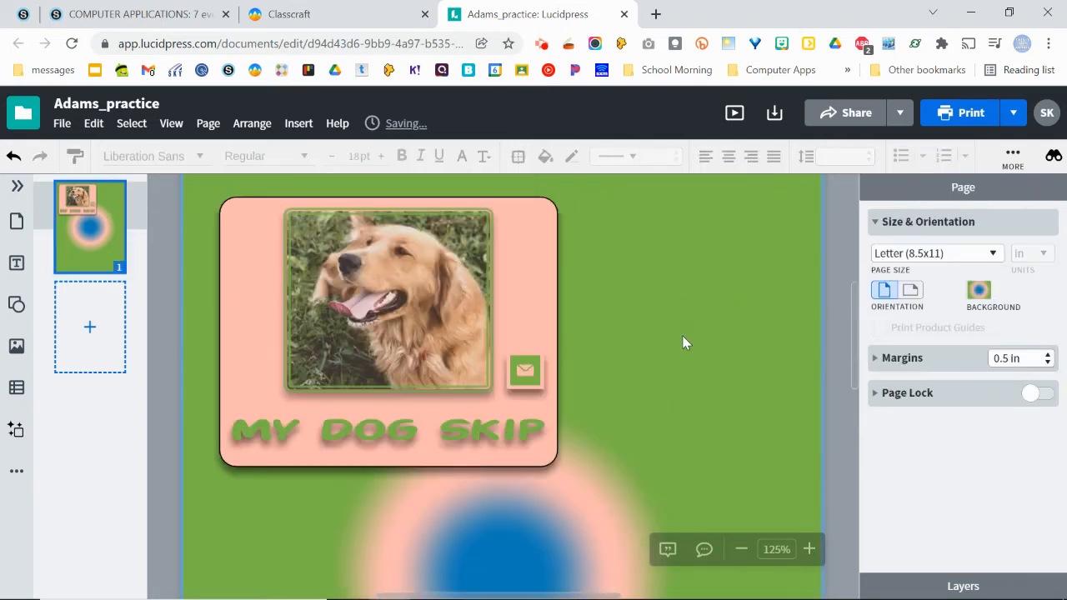
- Give the email button an email link by entering the contact's email address
{"action": "left_click", "coordinate": [529, 373]}
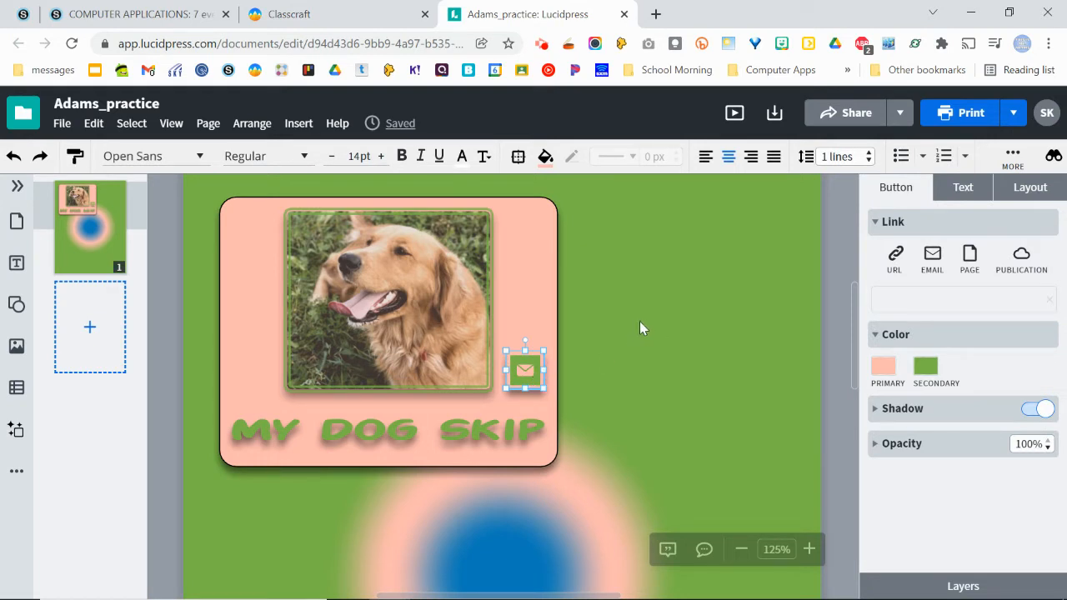
{"action": "left_click", "coordinate": [445, 325]}
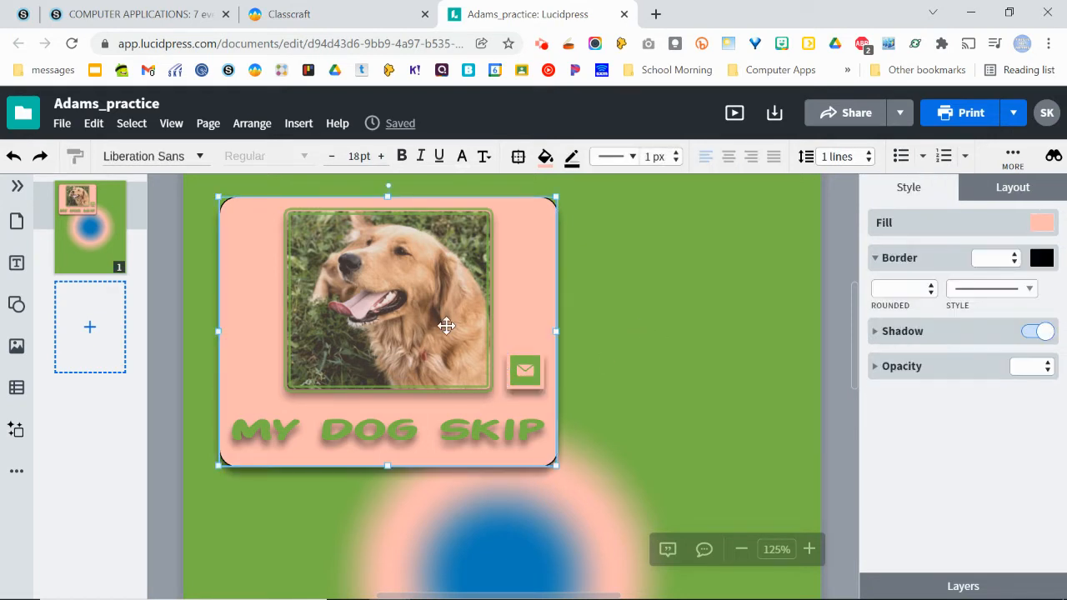
{"action": "left_click", "coordinate": [525, 370]}
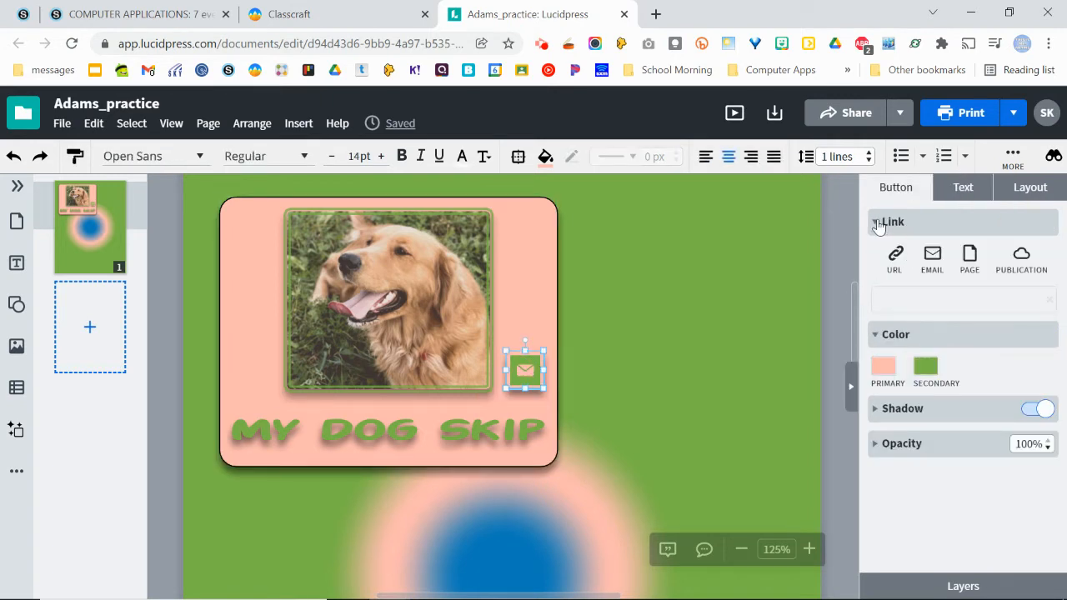
{"action": "left_click", "coordinate": [935, 258]}
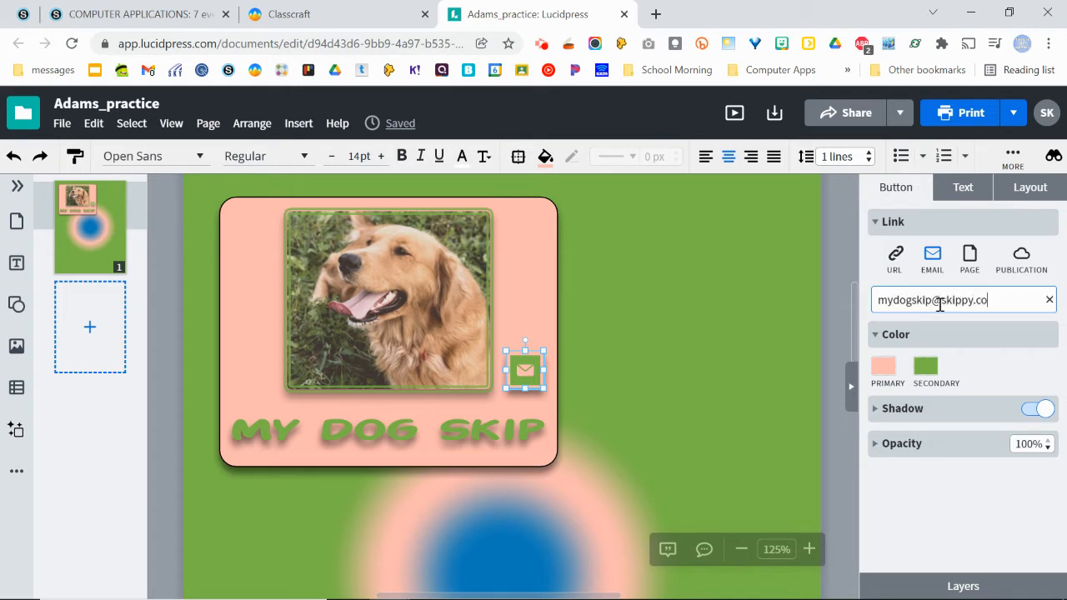
{"action": "key", "text": "Return"}
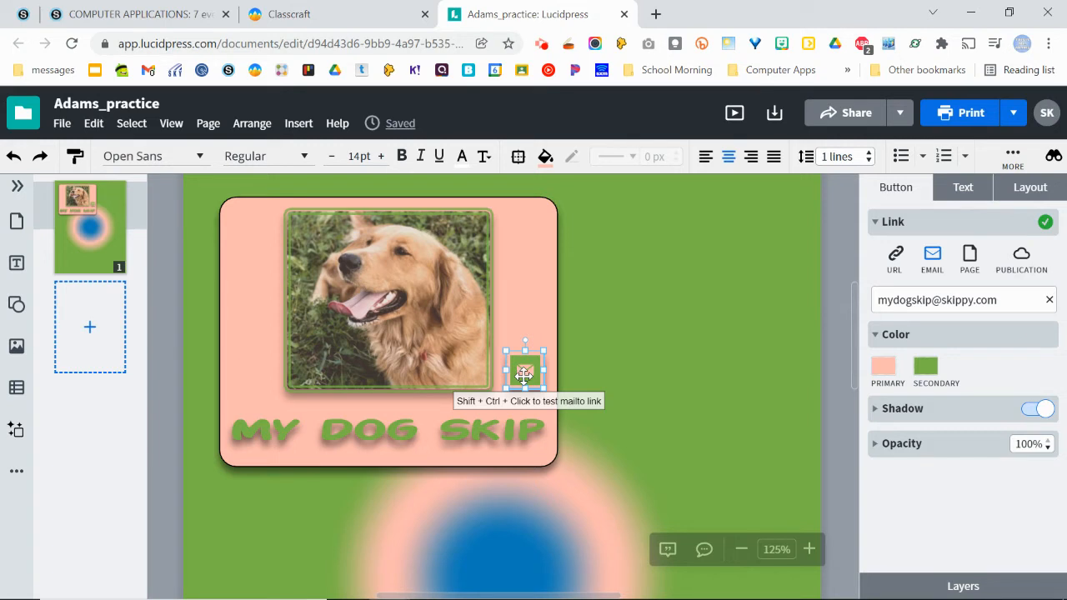
- Clear the email button's link and delete the button from the card
{"action": "left_click", "coordinate": [1049, 300]}
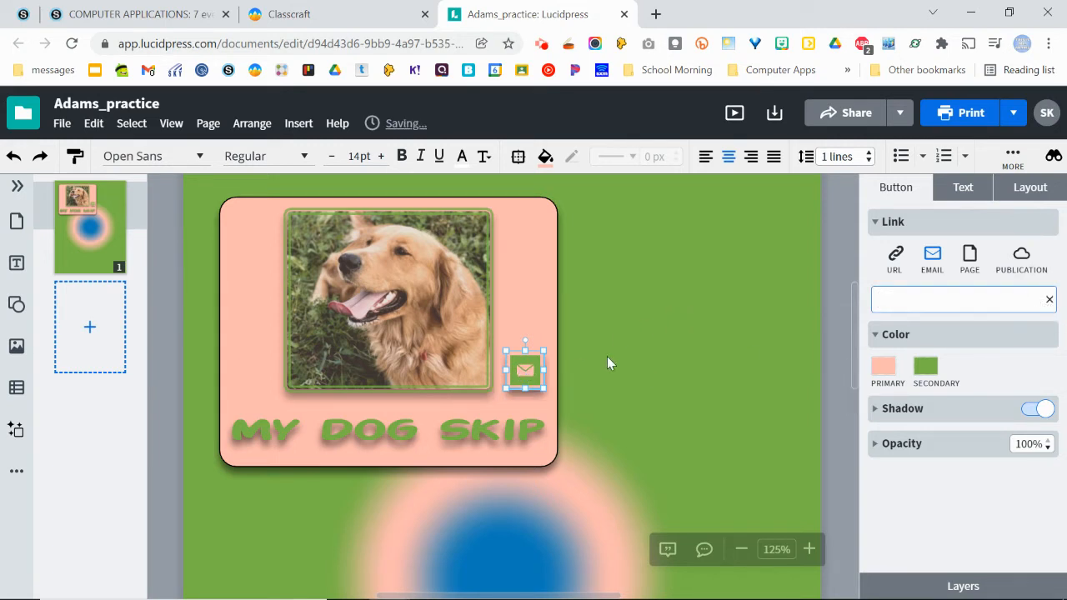
{"action": "left_click", "coordinate": [894, 255]}
{"action": "key", "text": "Delete"}
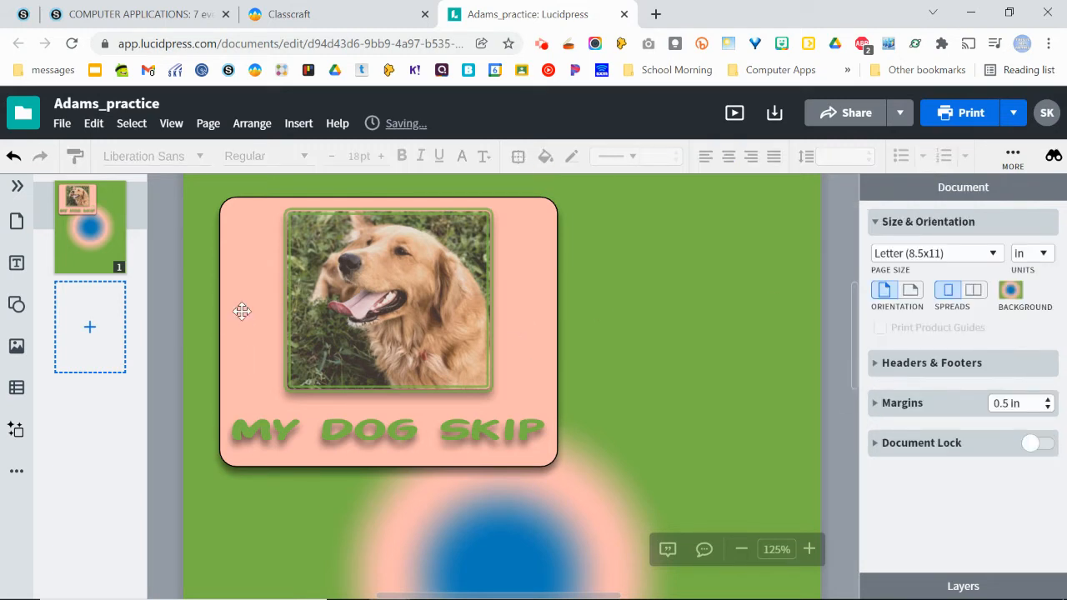
- Place an outlined square home button on the pink card beside the dog photo's lower corner
{"action": "left_click", "coordinate": [30, 472]}
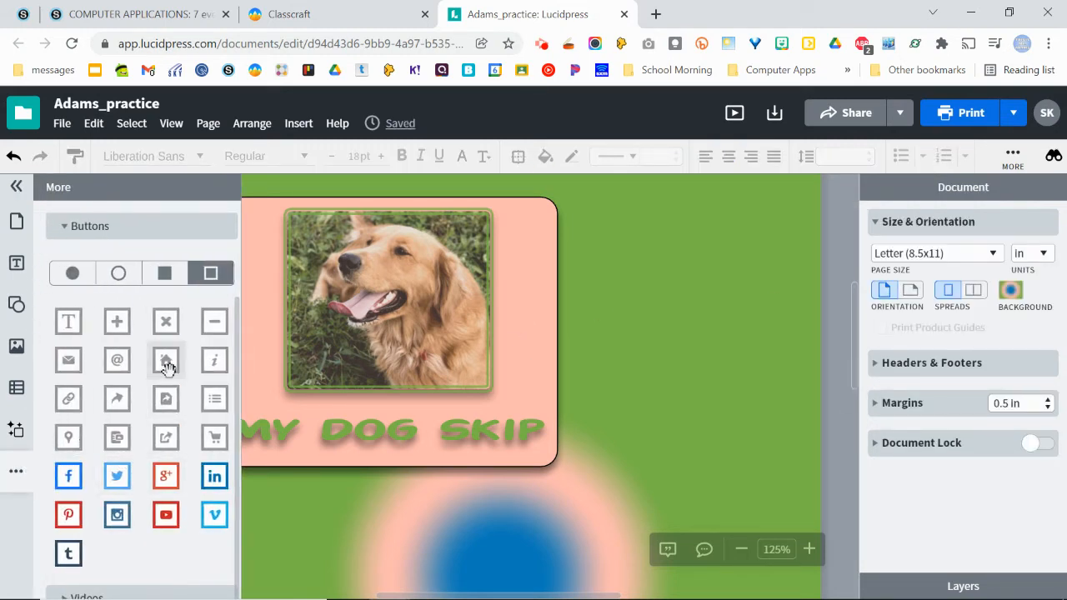
{"action": "scroll", "coordinate": [166, 367], "scroll_direction": "down", "scroll_amount": 2}
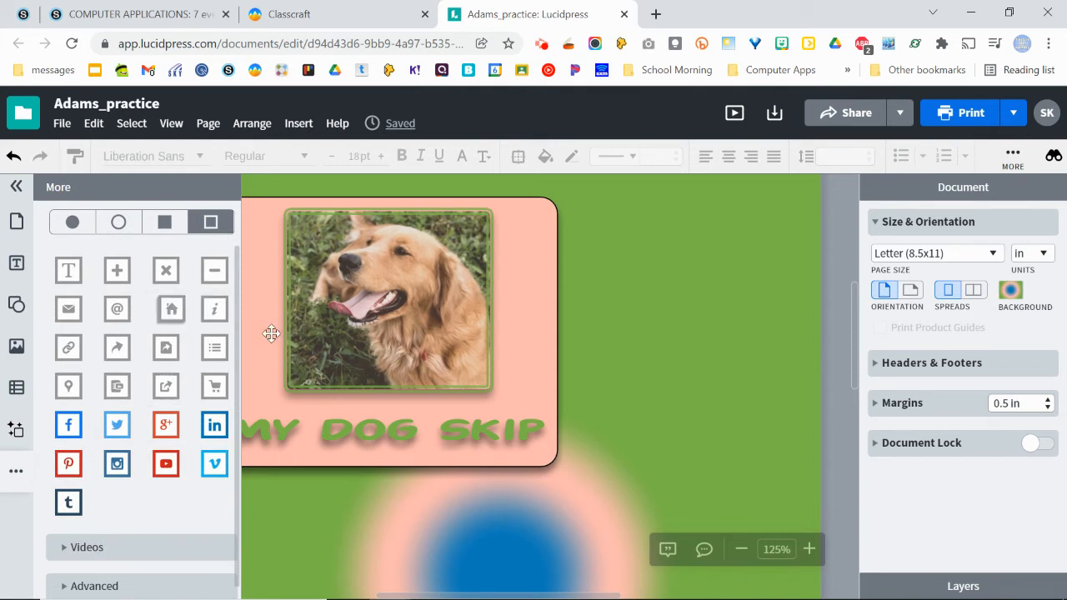
{"action": "left_click_drag", "start_coordinate": [271, 333], "coordinate": [523, 371]}
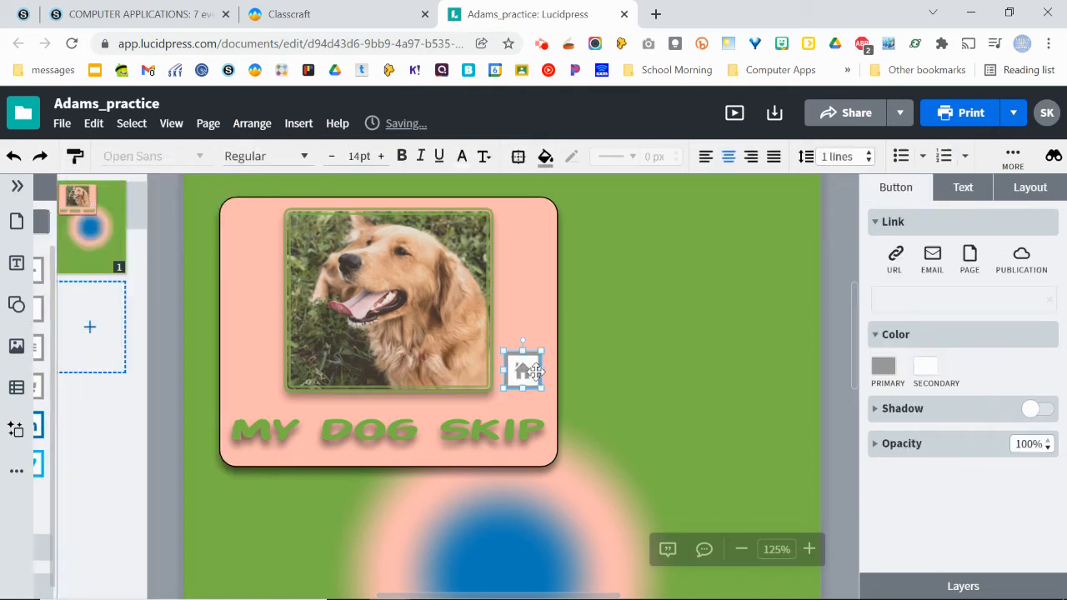
{"action": "left_click", "coordinate": [895, 260]}
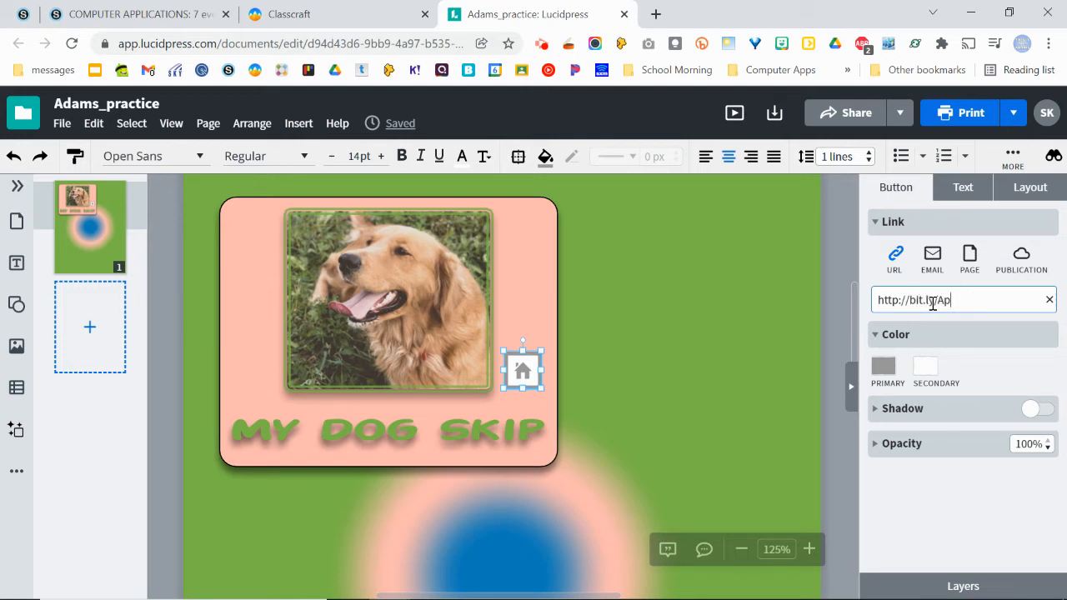
{"action": "triple_click", "coordinate": [1012, 301]}
{"action": "key", "text": "ctrl+t"}
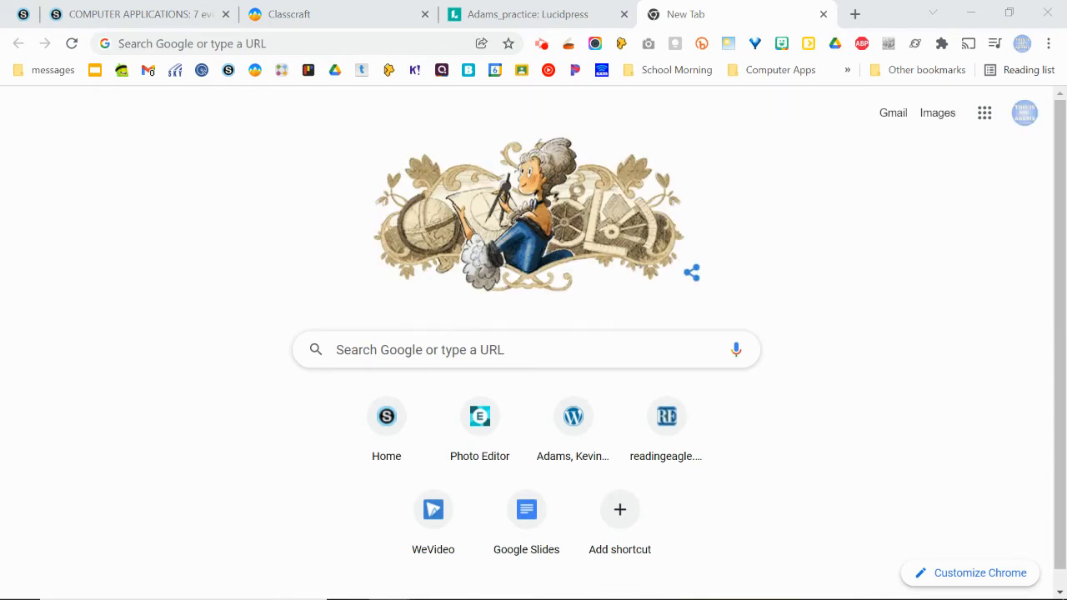
{"action": "left_click", "coordinate": [823, 14]}
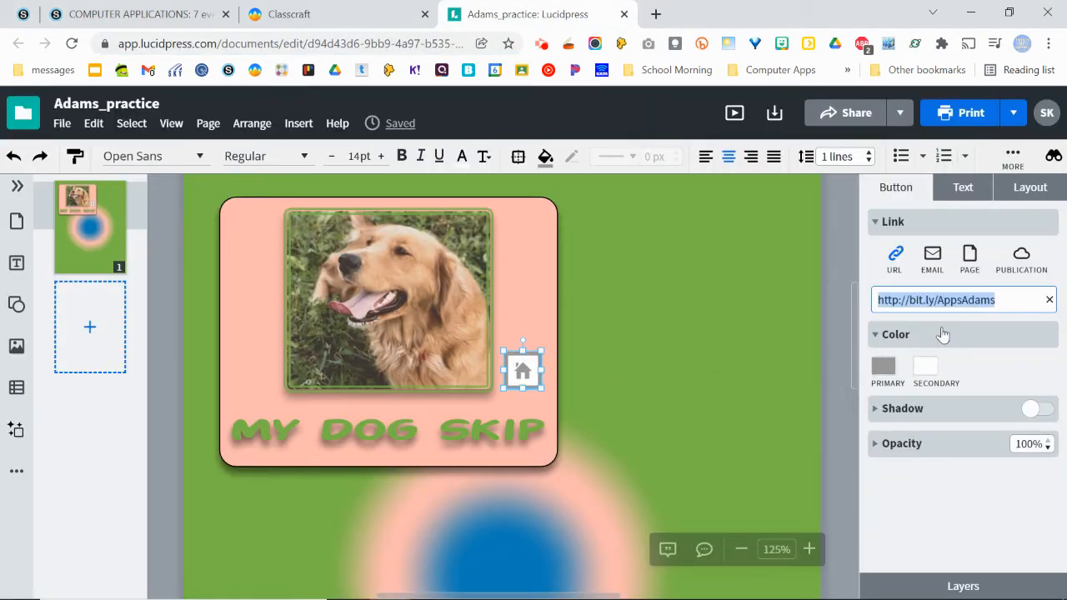
{"action": "left_click", "coordinate": [1005, 305]}
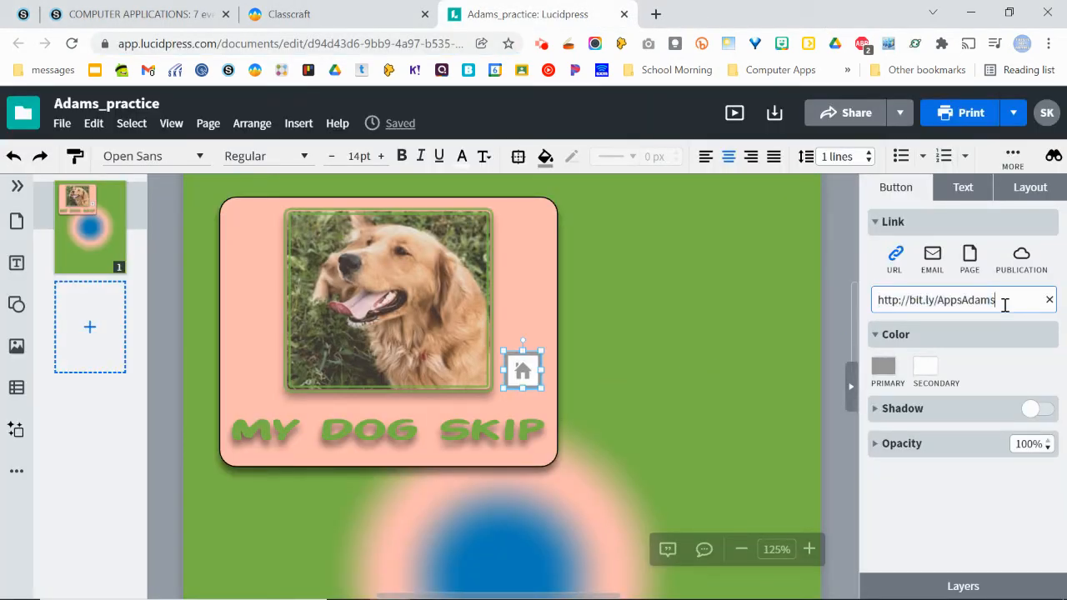
- Set the home button's primary color to pink and secondary color to green, and turn on its shadow
{"action": "left_click", "coordinate": [886, 368]}
{"action": "left_click", "coordinate": [816, 215]}
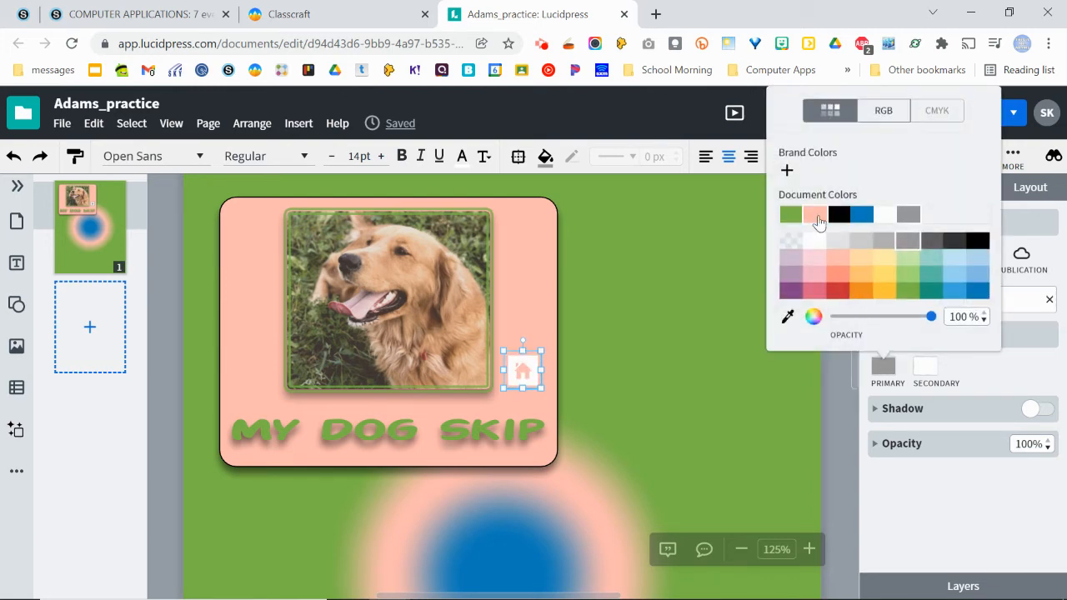
{"action": "left_click", "coordinate": [884, 367]}
{"action": "left_click", "coordinate": [856, 216]}
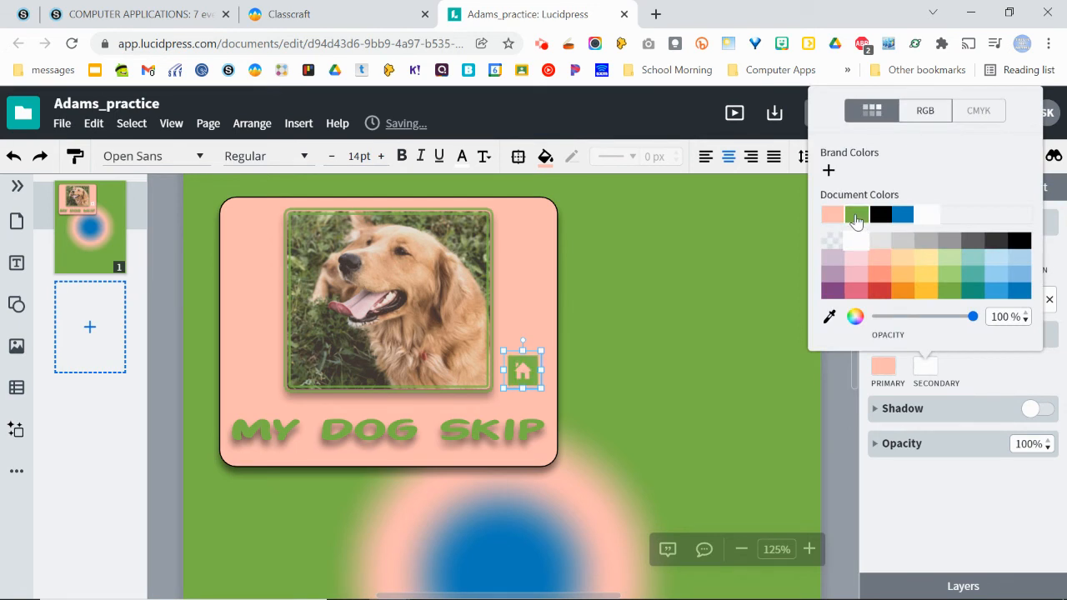
{"action": "left_click", "coordinate": [1036, 409]}
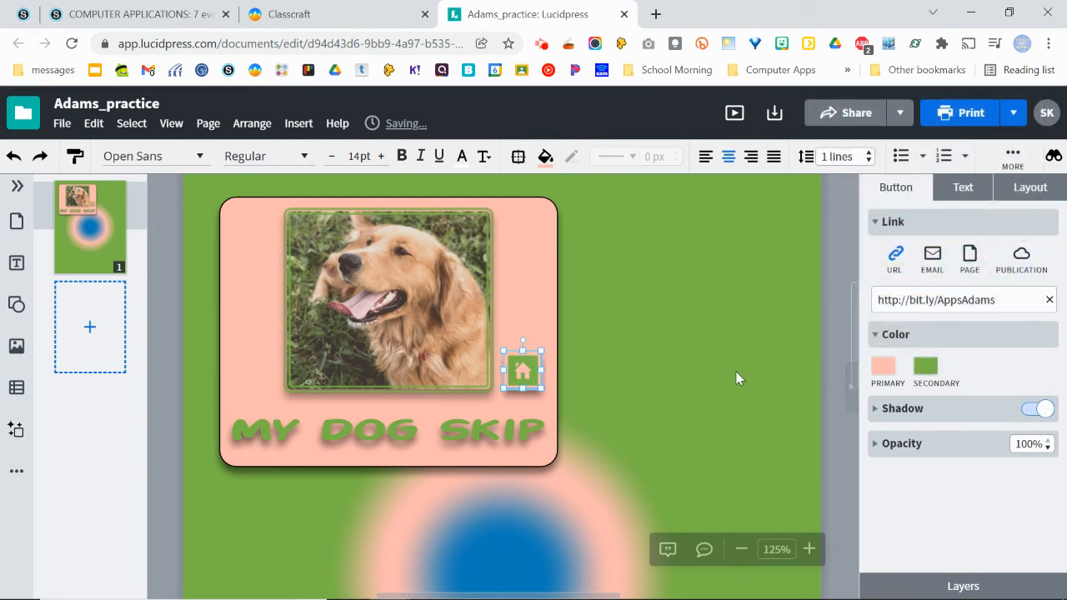
{"action": "left_click", "coordinate": [739, 381]}
{"action": "left_click", "coordinate": [527, 372]}
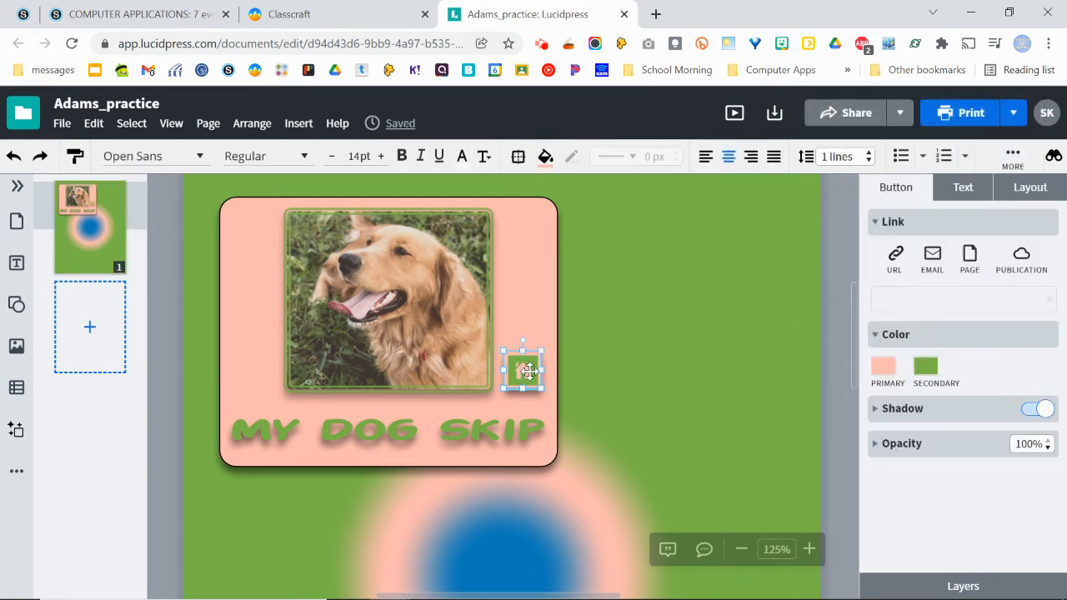
{"action": "left_click", "coordinate": [893, 262]}
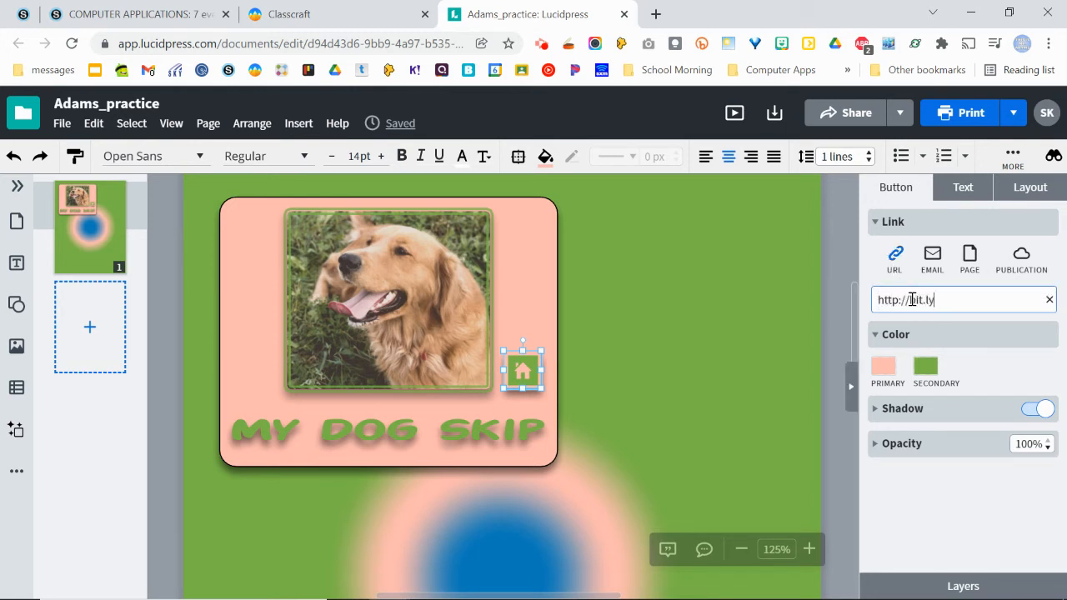
{"action": "type", "text": "http://bit.ly"}
{"action": "key", "text": "Return"}
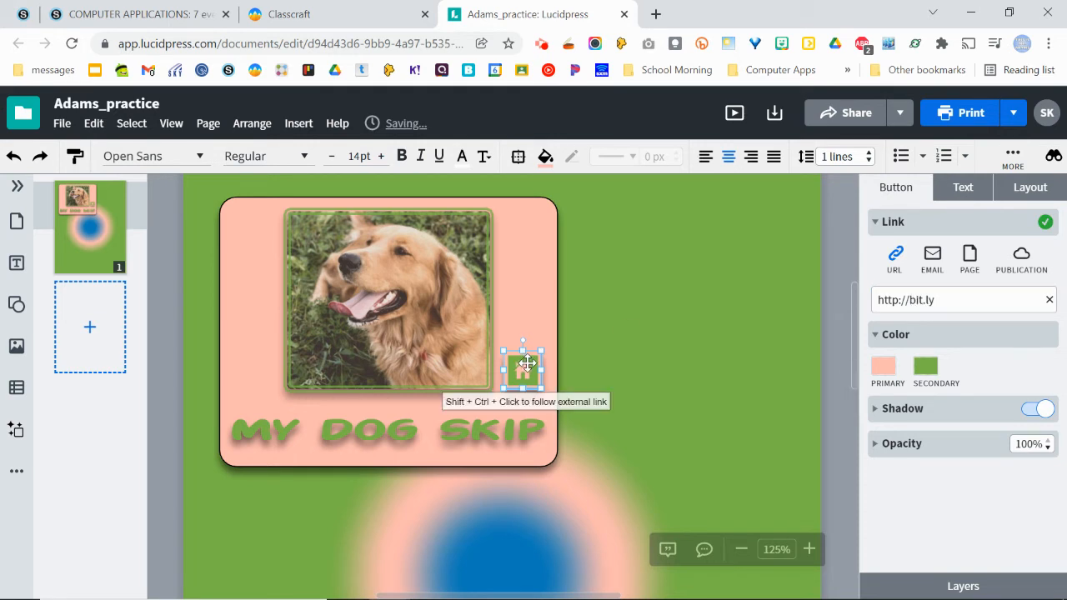
{"action": "left_click", "coordinate": [524, 365], "text": "ctrl+shift"}
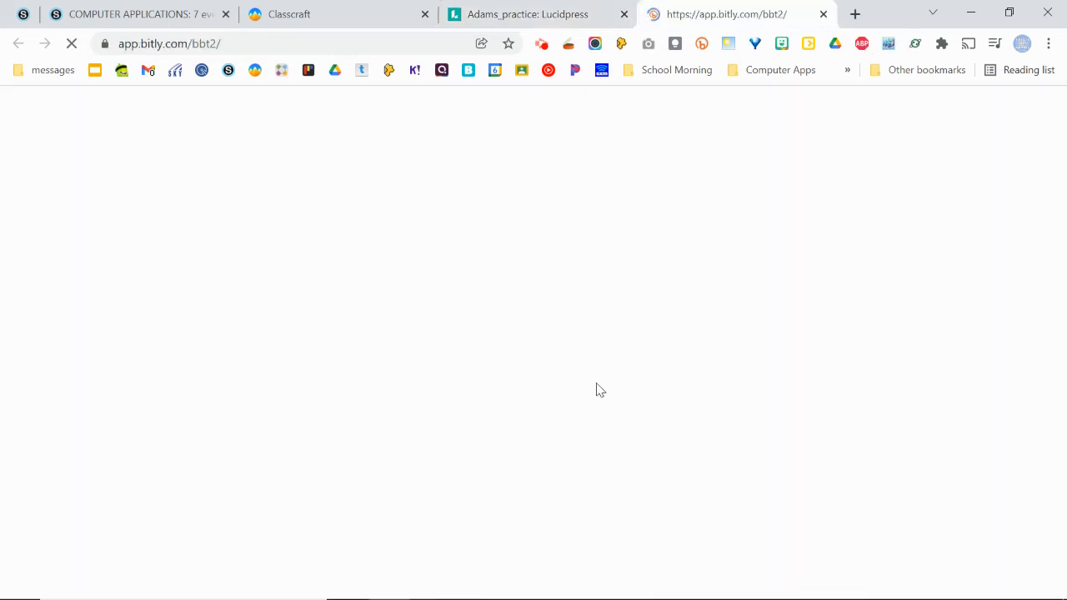
{"action": "left_click", "coordinate": [492, 15]}
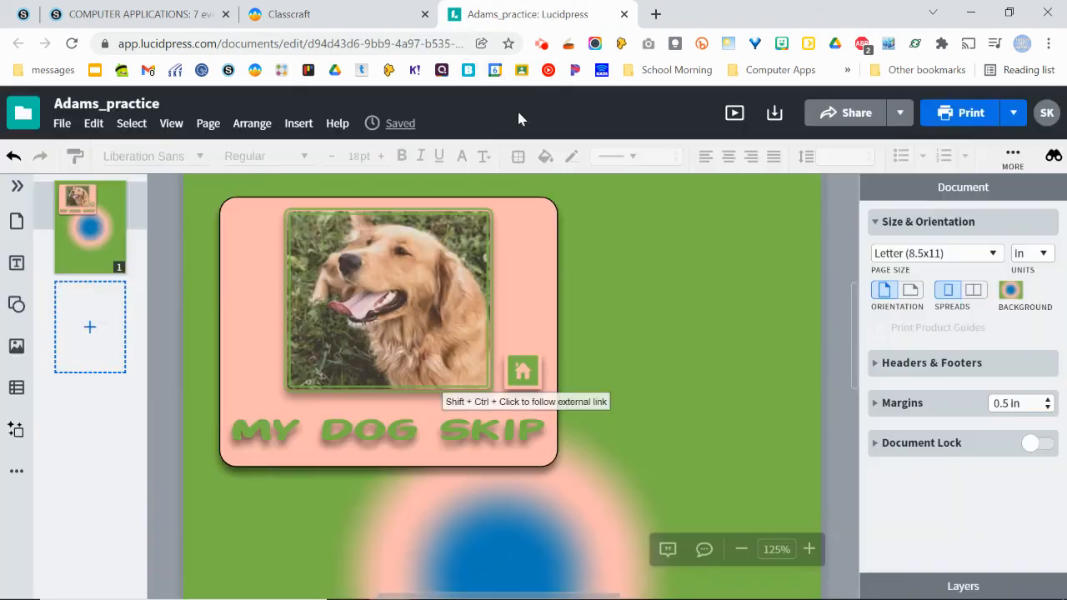
{"action": "left_click", "coordinate": [606, 309]}
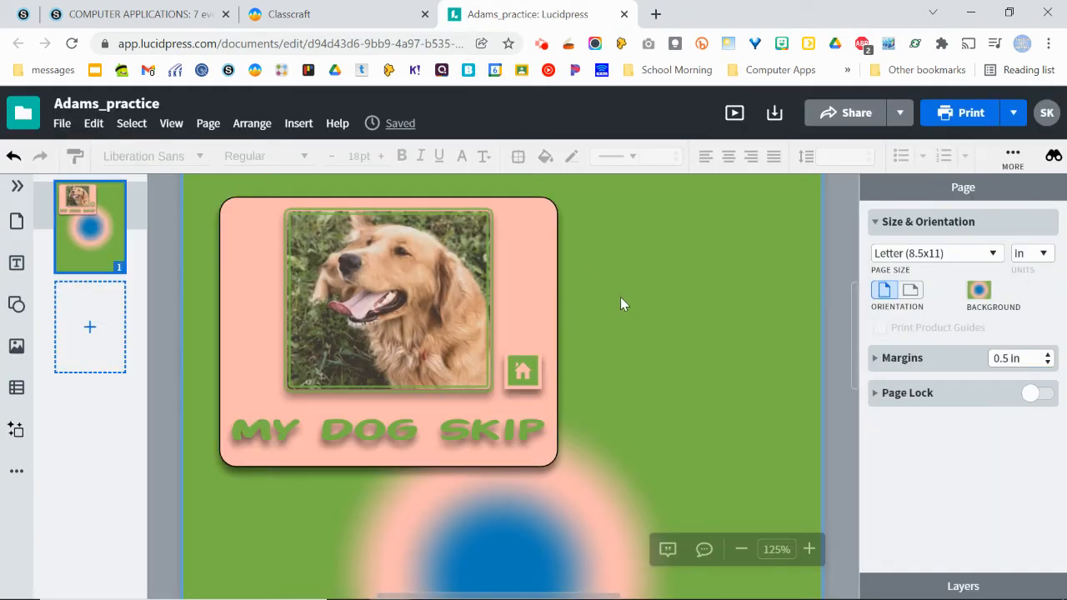
- Insert a YouTube video on the page and shift it toward the page's right edge
{"action": "left_click", "coordinate": [16, 471]}
{"action": "scroll", "coordinate": [60, 233], "scroll_direction": "down", "scroll_amount": 1}
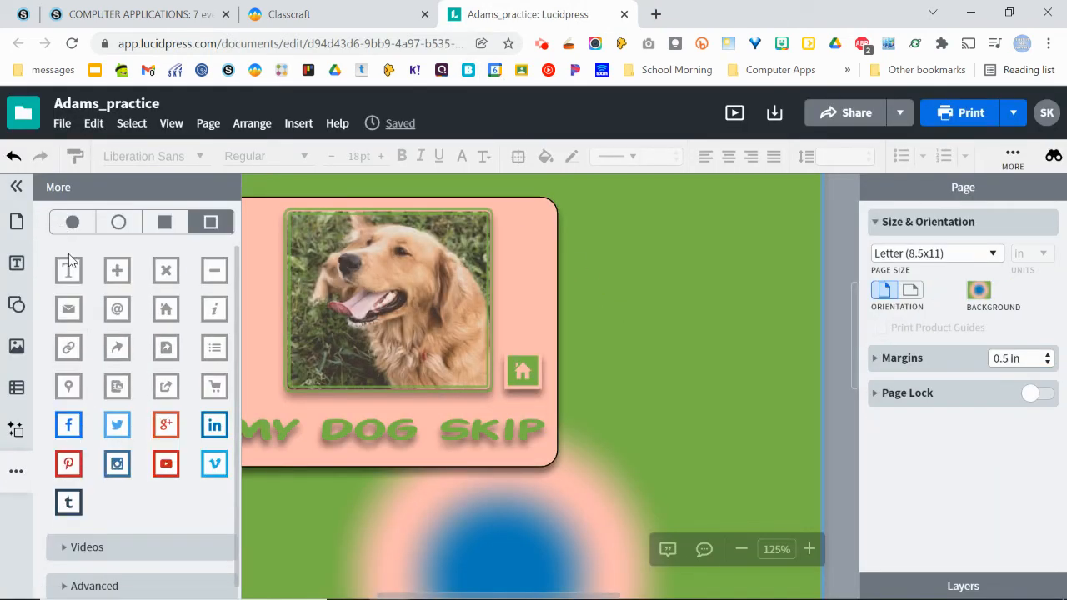
{"action": "scroll", "coordinate": [59, 273], "scroll_direction": "up", "scroll_amount": 1}
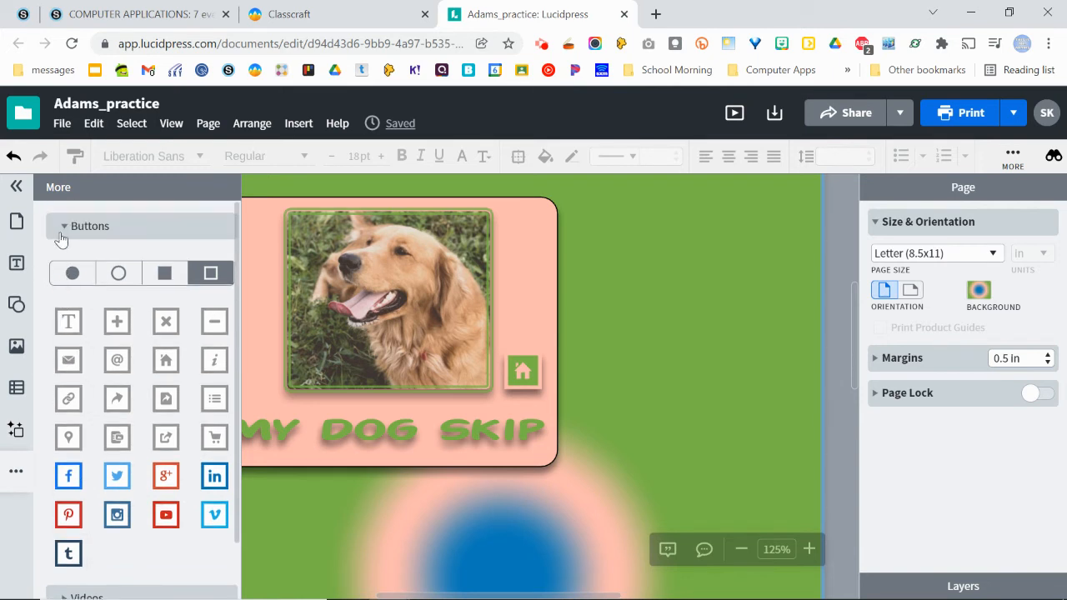
{"action": "left_click", "coordinate": [64, 229]}
{"action": "left_click", "coordinate": [53, 272]}
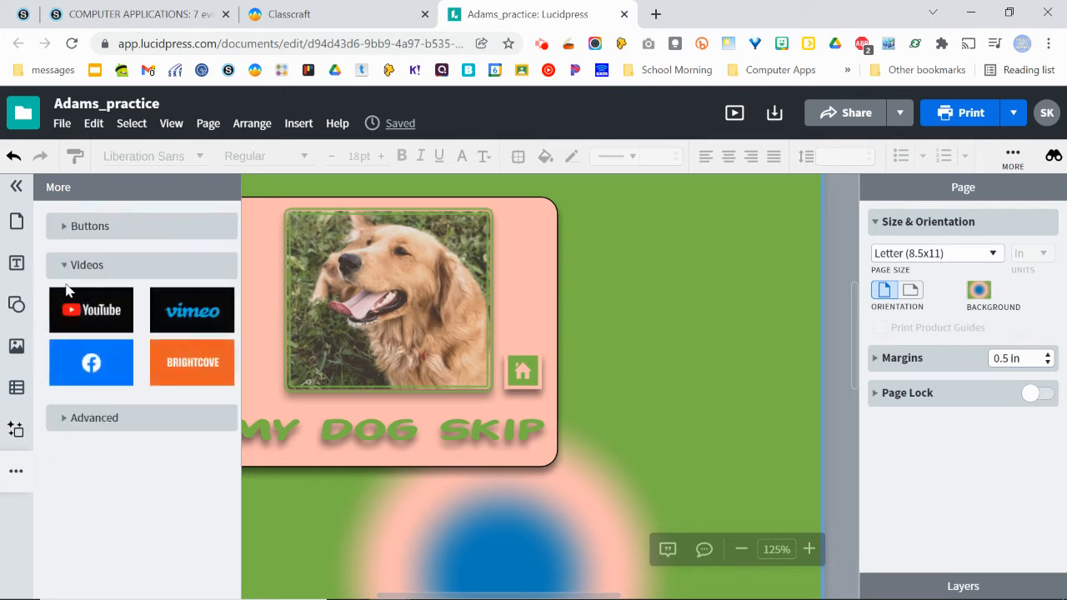
{"action": "left_click", "coordinate": [106, 317]}
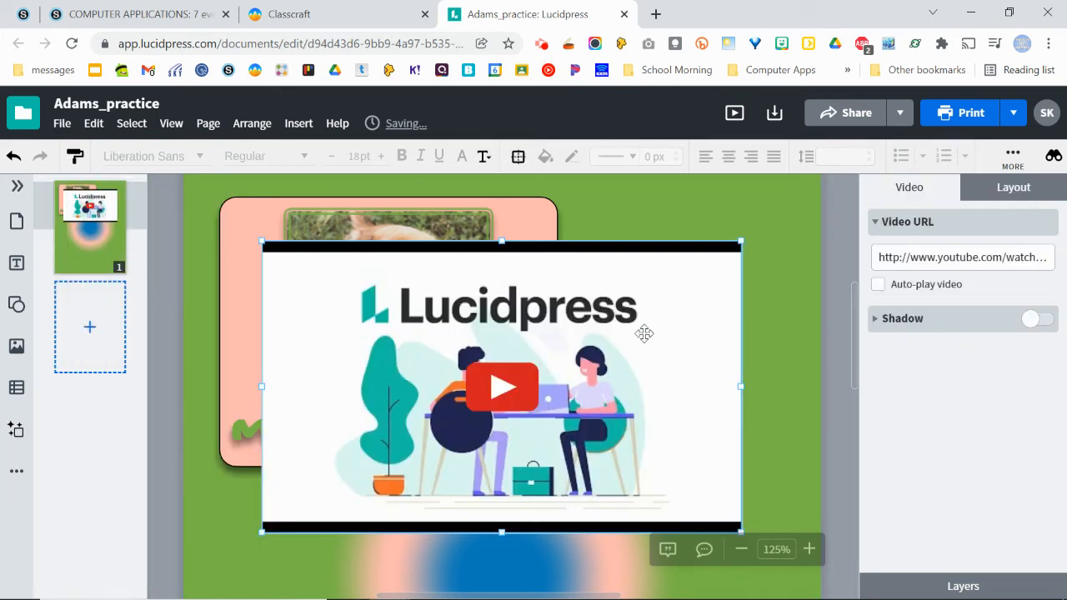
{"action": "left_click", "coordinate": [512, 395]}
{"action": "left_click", "coordinate": [512, 395]}
{"action": "left_click_drag", "start_coordinate": [659, 351], "coordinate": [716, 349]}
{"action": "left_click", "coordinate": [920, 256]}
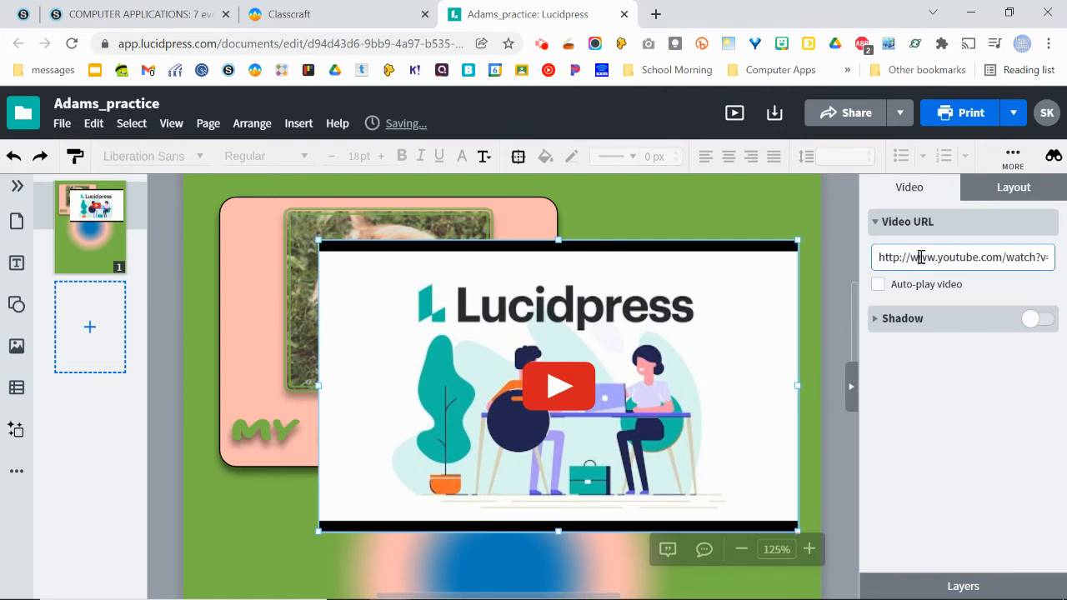
{"action": "key", "text": "ctrl+a"}
{"action": "key", "text": "BackSpace"}
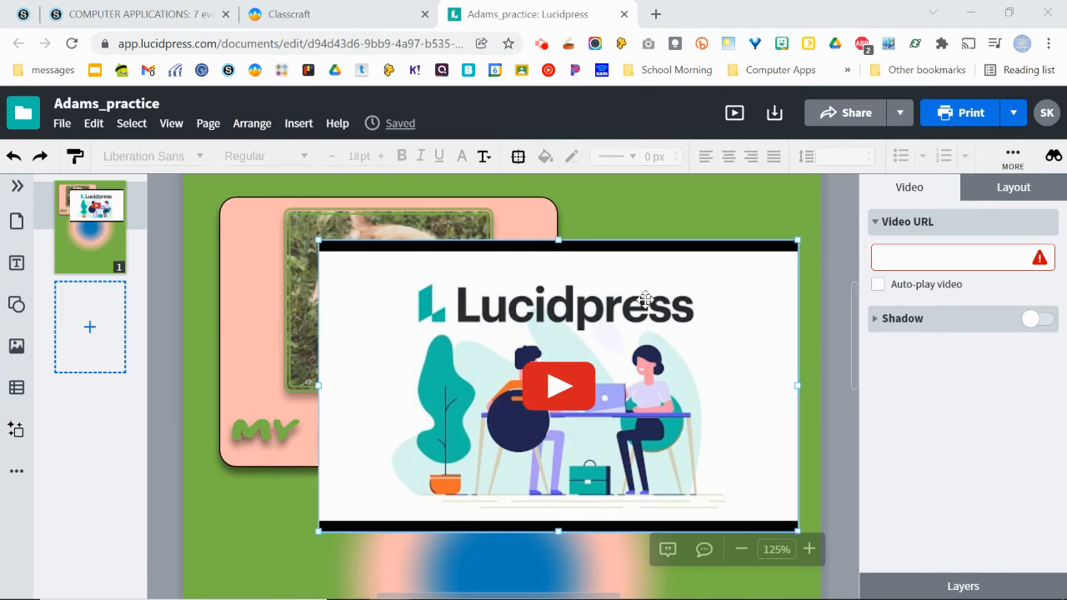
{"action": "left_click", "coordinate": [942, 250]}
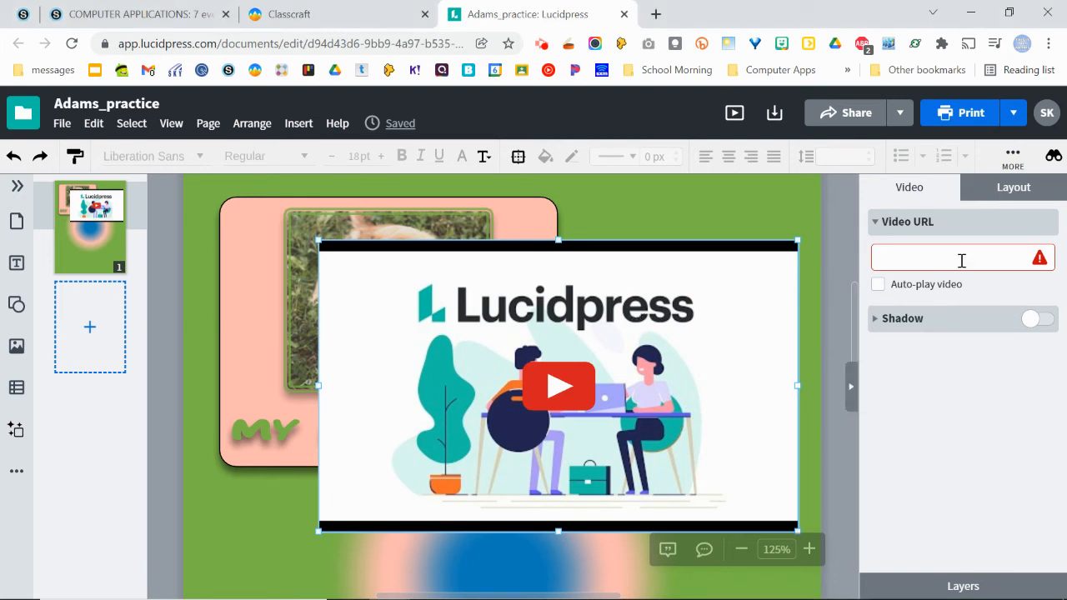
{"action": "type", "text": "https://www.youtube.com/watch?v=ebdIWBvbjME"}
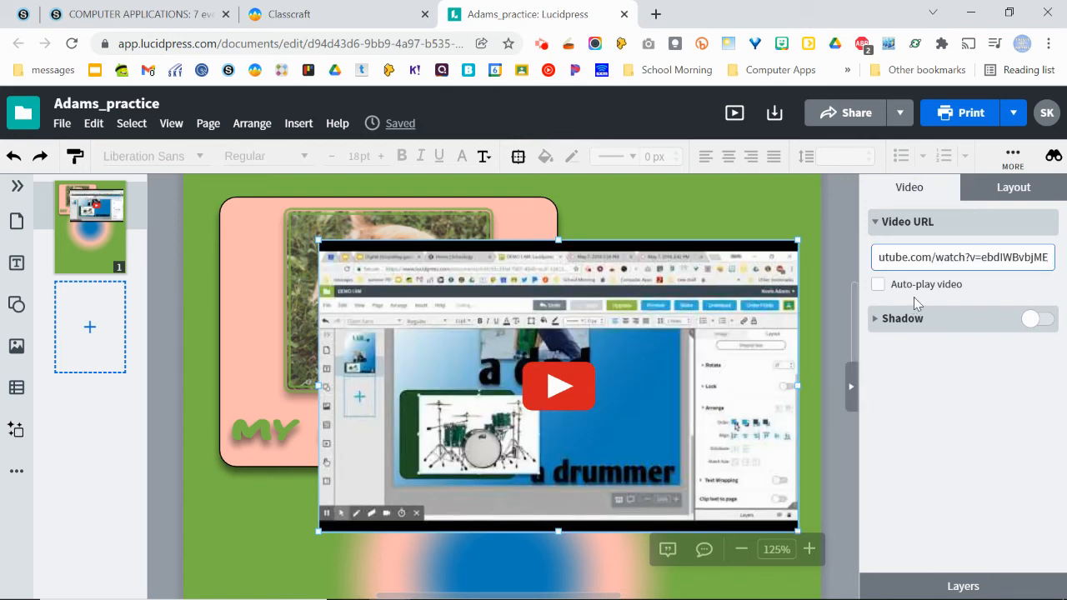
- Turn on the shadow for the YouTube video and look over its layout settings
{"action": "left_click", "coordinate": [1034, 318]}
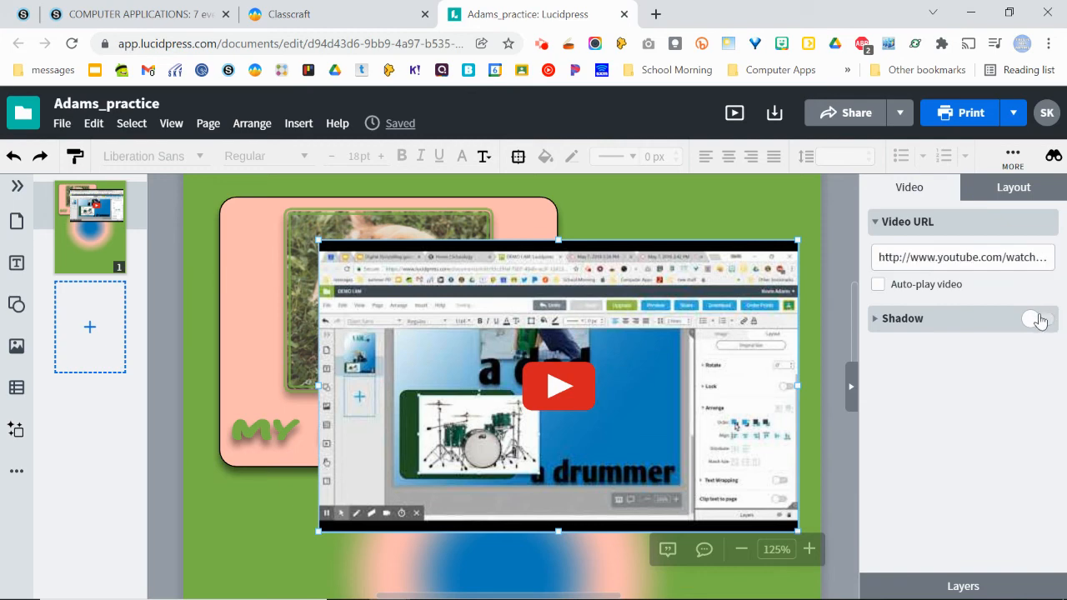
{"action": "left_click", "coordinate": [1012, 191]}
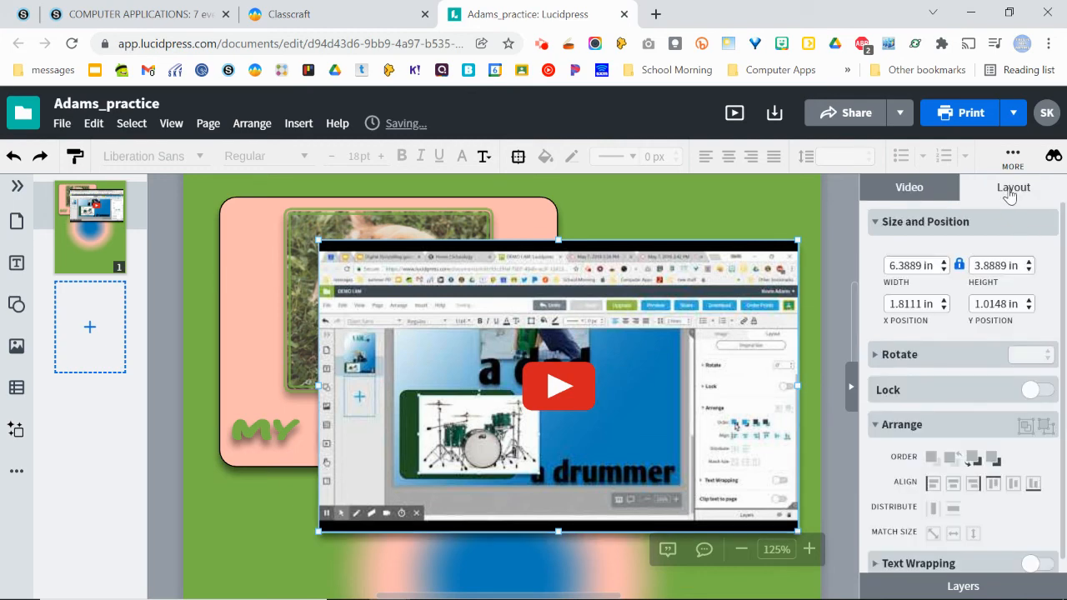
{"action": "left_click", "coordinate": [910, 197]}
- Shrink the video to a little over half its width and place it below the card, overlapping the background circle's lower right
{"action": "left_click_drag", "start_coordinate": [320, 241], "coordinate": [632, 348]}
{"action": "scroll", "coordinate": [848, 293], "scroll_direction": "down", "scroll_amount": 3}
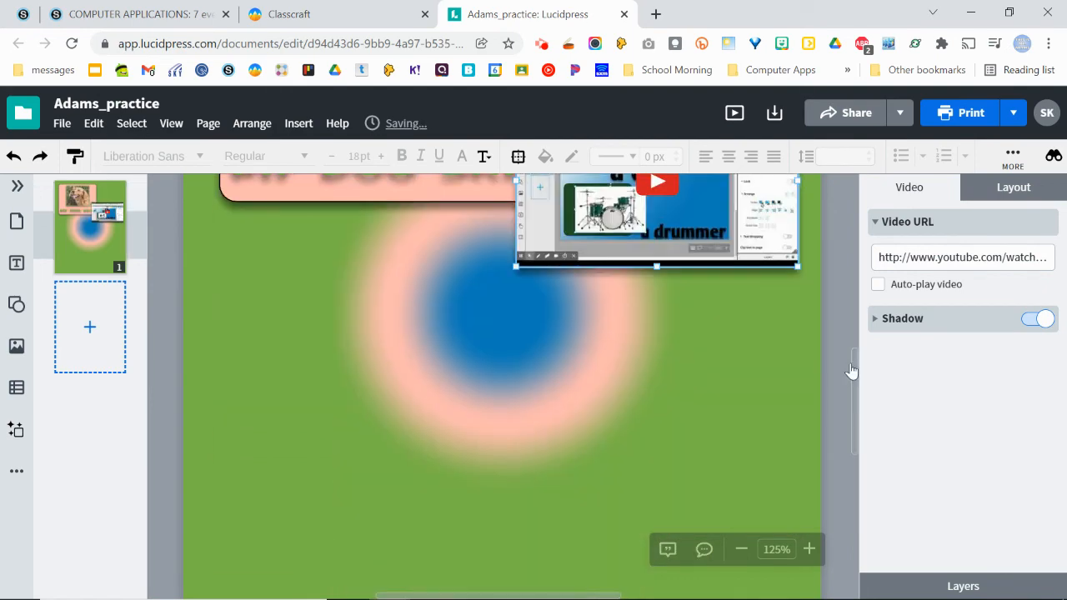
{"action": "left_click_drag", "start_coordinate": [739, 221], "coordinate": [729, 474]}
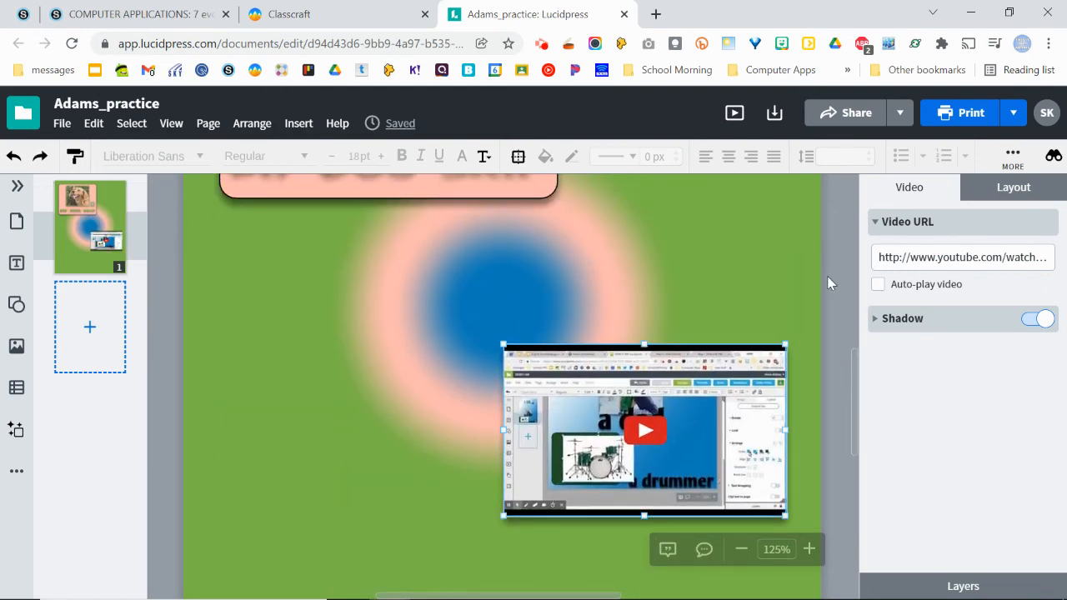
- Preview the document, play the embedded video in full screen, and exit full screen
{"action": "left_click", "coordinate": [734, 114]}
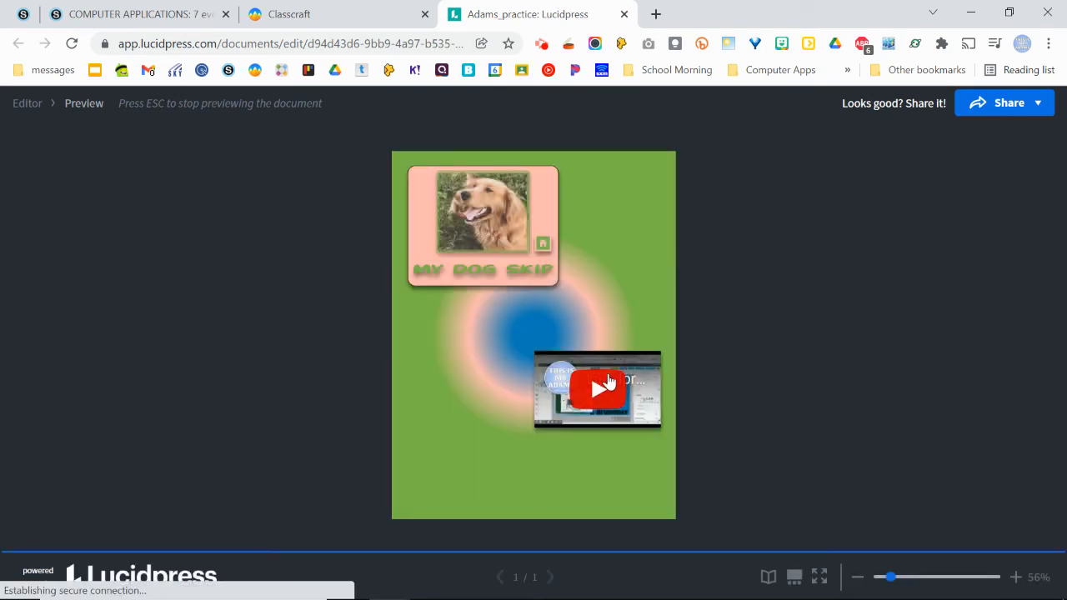
{"action": "left_click", "coordinate": [609, 382]}
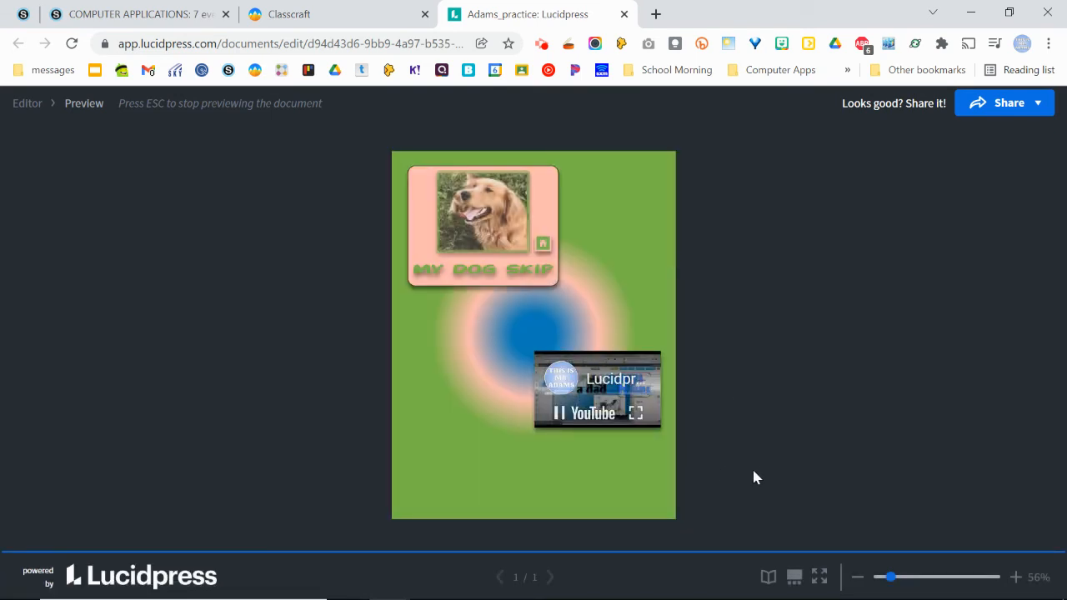
{"action": "left_click", "coordinate": [637, 412]}
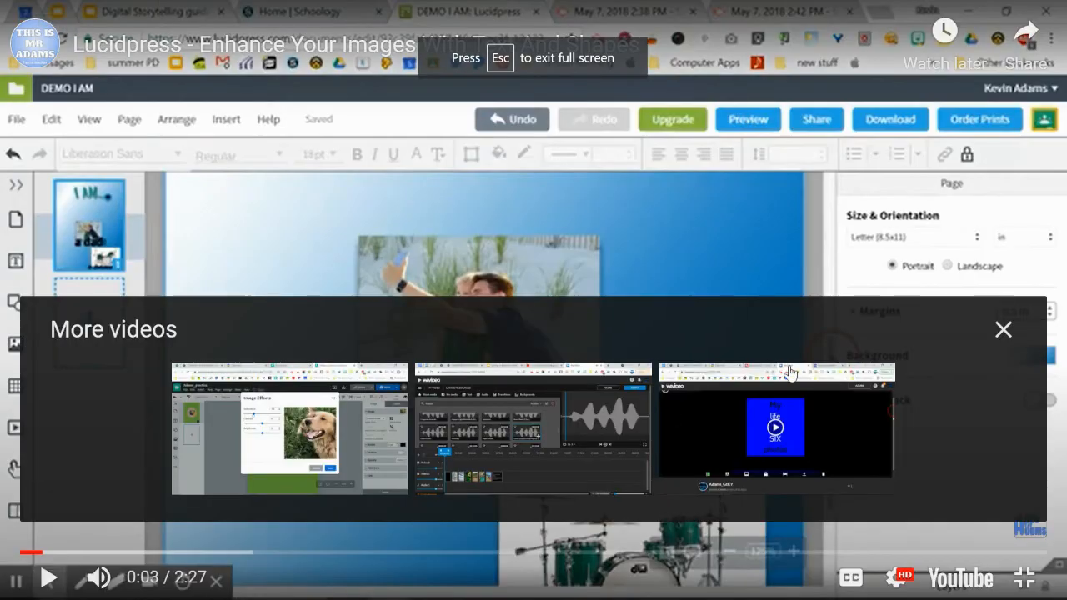
{"action": "left_click", "coordinate": [1004, 330]}
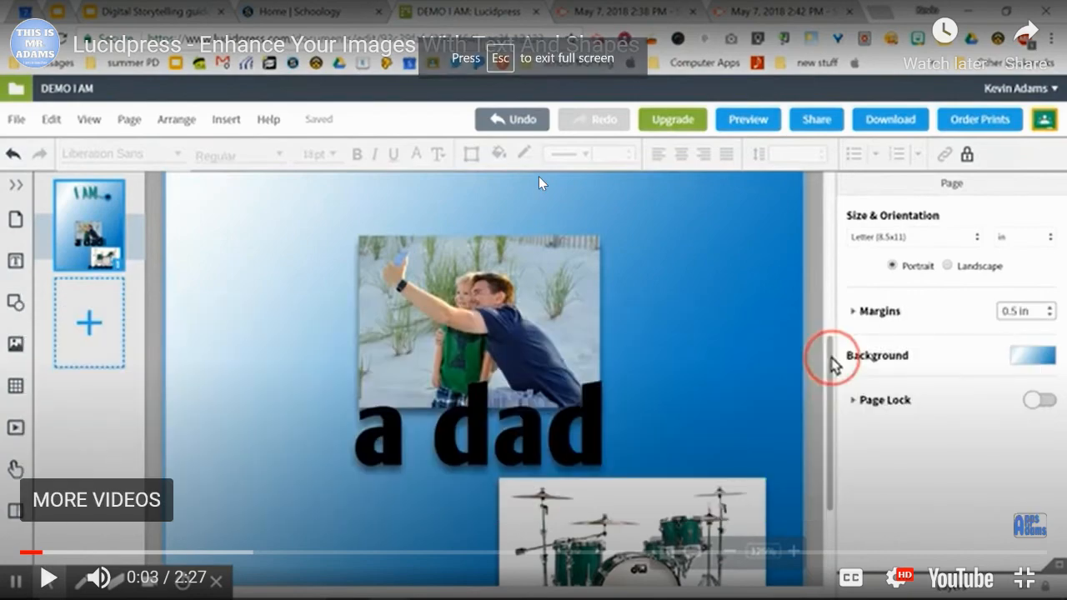
{"action": "key", "text": "Escape"}
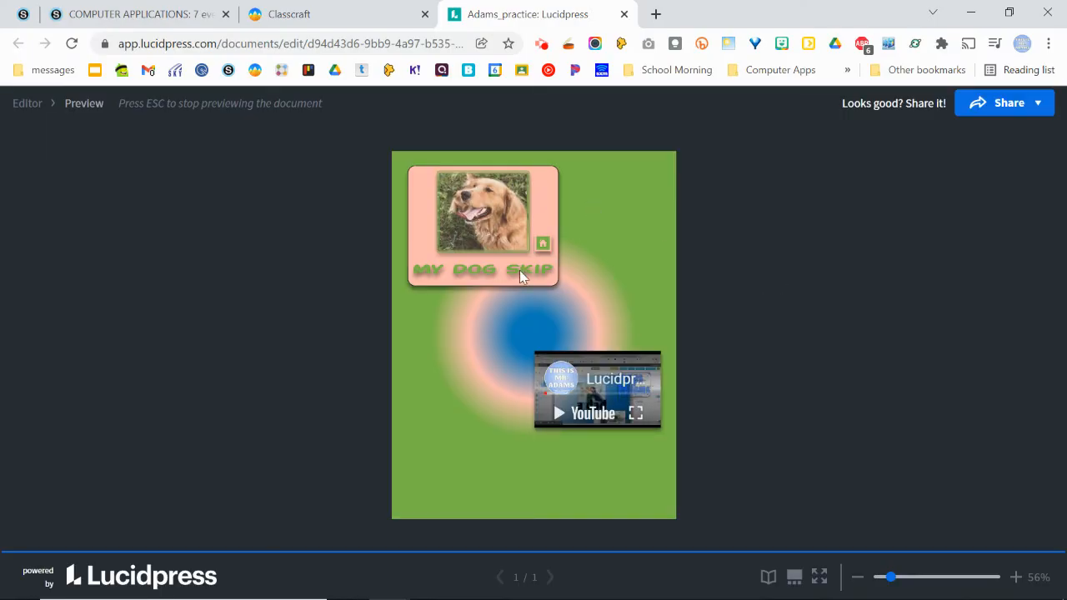
- Test the home button's link in the preview, close the opened page, and return to the editor
{"action": "left_click", "coordinate": [543, 243]}
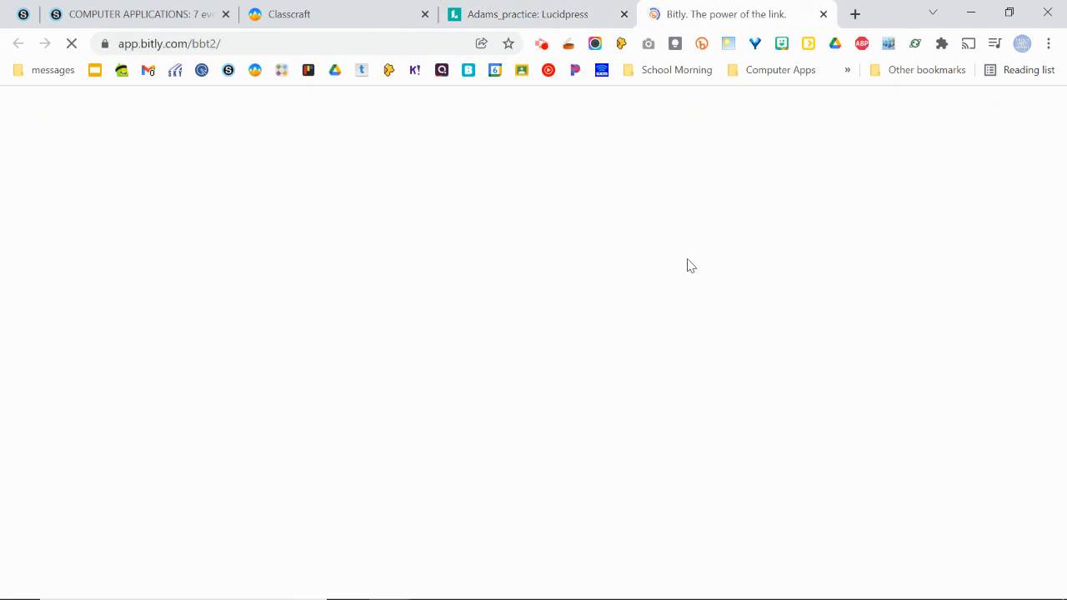
{"action": "key", "text": "ctrl+w"}
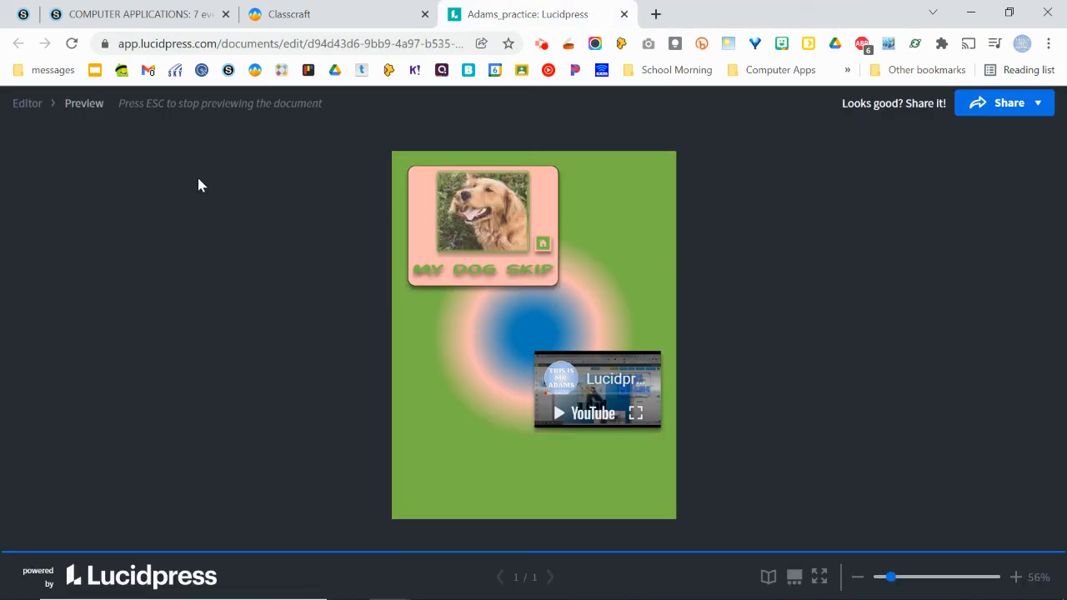
{"action": "left_click", "coordinate": [28, 104]}
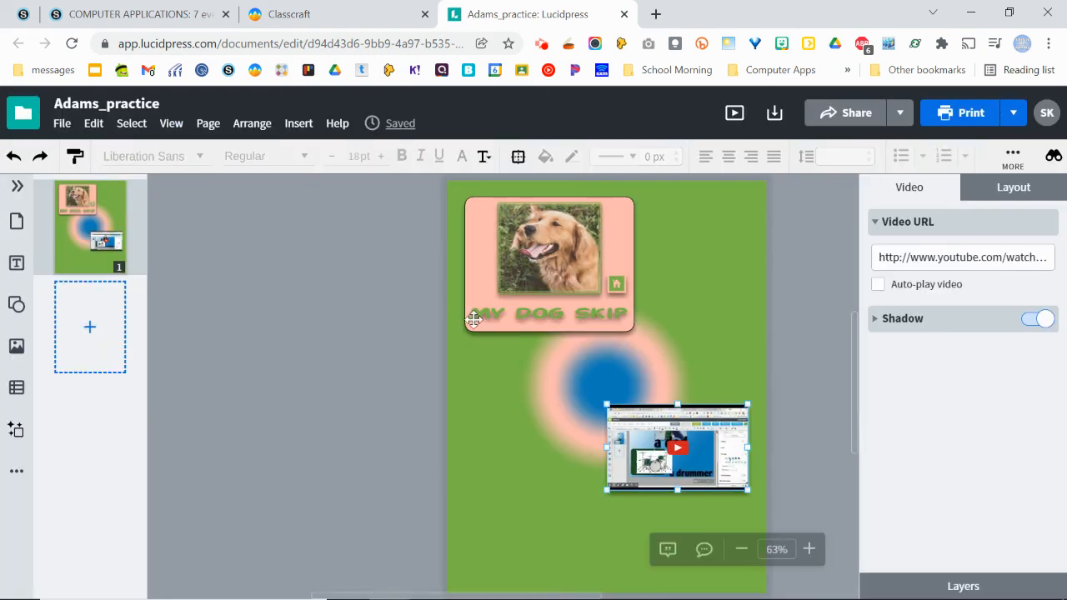